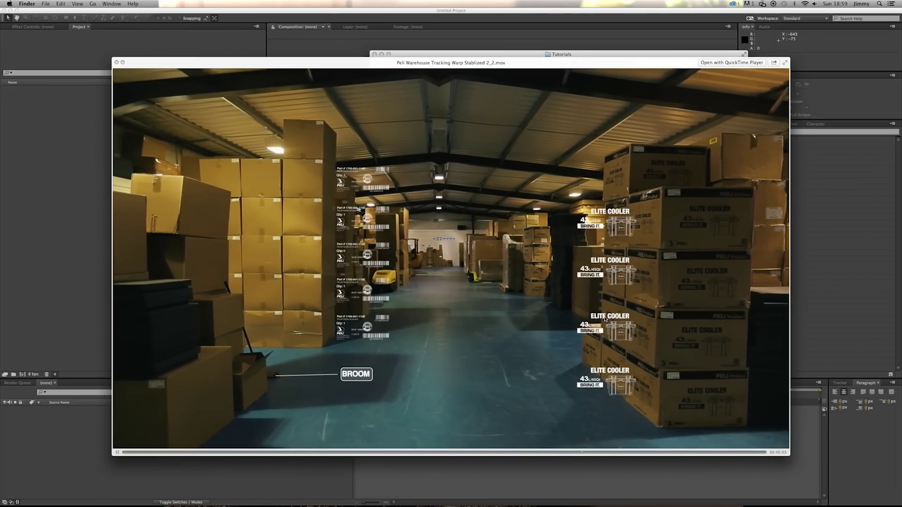
# Step: Preview the finished clip Peli Warehouse Tracking Warp Stablized 2_2.mov, scrub through it, and close the preview
pyautogui.moveTo(704, 455); pyautogui.dragTo(533, 450)
pyautogui.press('space')
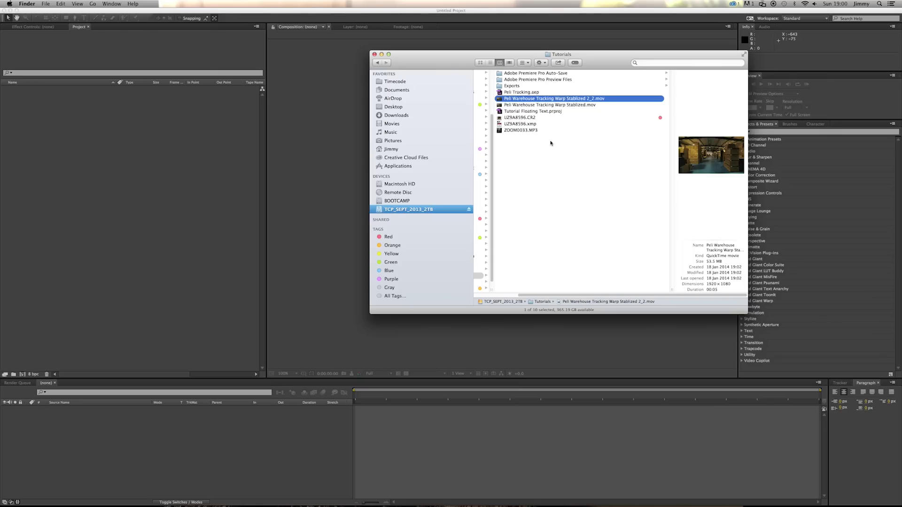
pyautogui.press('Left')
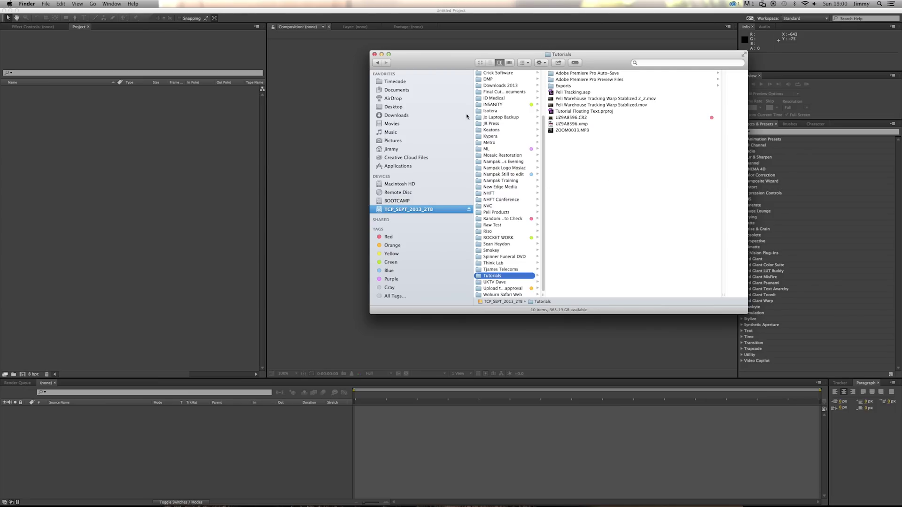
# Step: Preview the source clip Peli Warehouse Tracking Warp Stablized.mov from its beginning and close the preview
pyautogui.click(584, 105)
pyautogui.press('space')
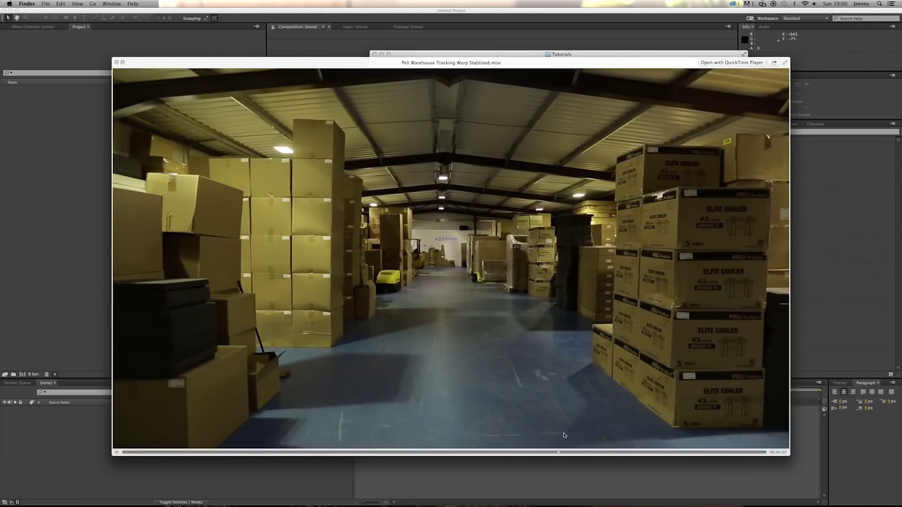
pyautogui.click(137, 452)
pyautogui.press('space')
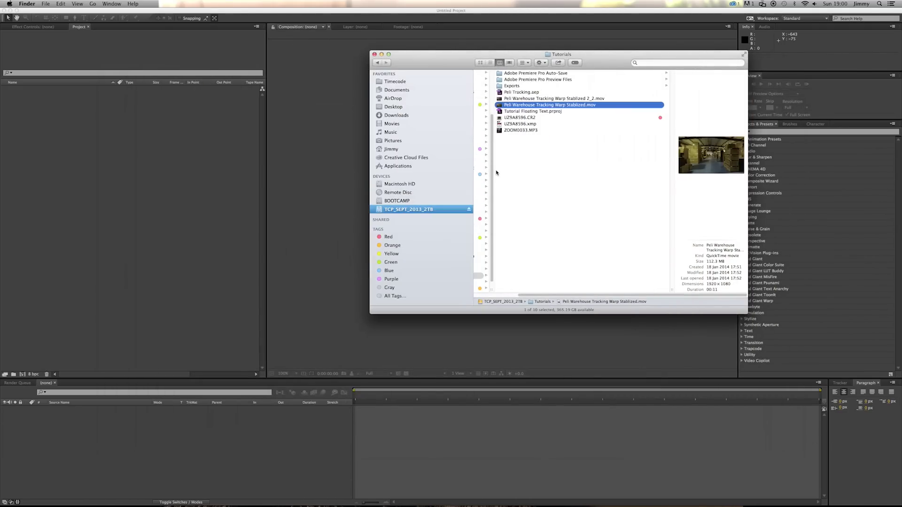
# Step: Import Peli Warehouse Tracking Warp Stablized.mov into the After Effects project and create a new composition from the clip
pyautogui.moveTo(540, 105); pyautogui.dragTo(133, 150)
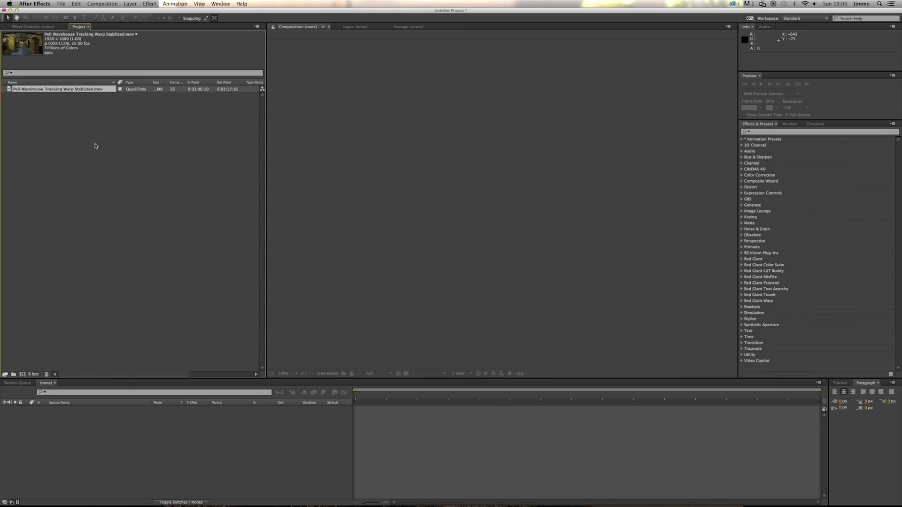
pyautogui.click(94, 146)
pyautogui.moveTo(37, 88); pyautogui.dragTo(23, 374)
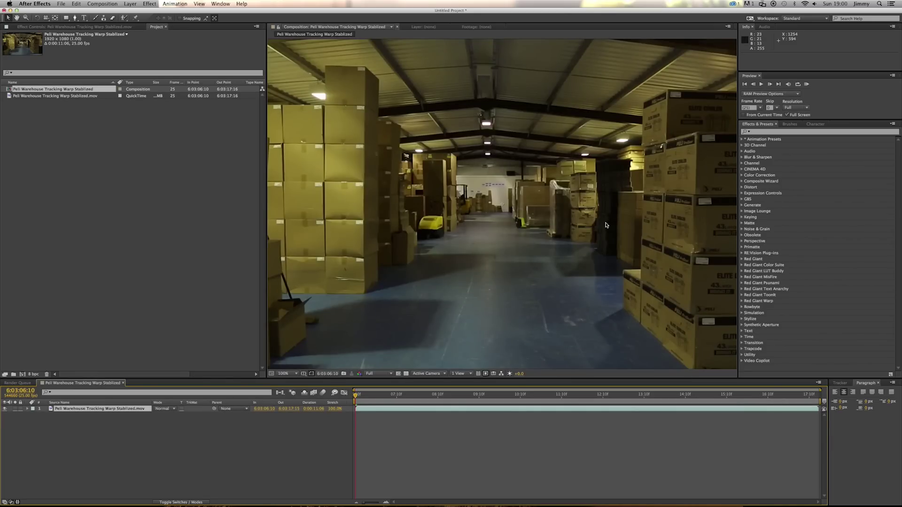
pyautogui.scroll(-2, 538, 189)
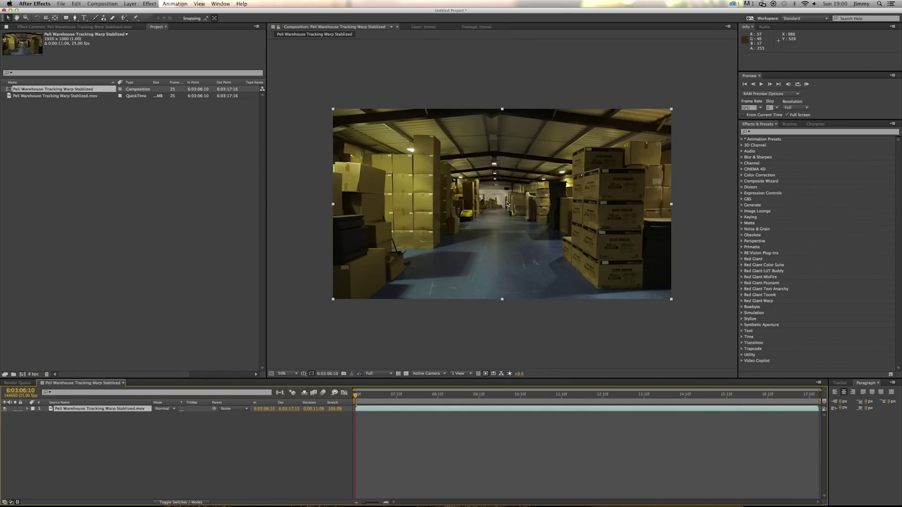
pyautogui.scroll(2, 511, 194)
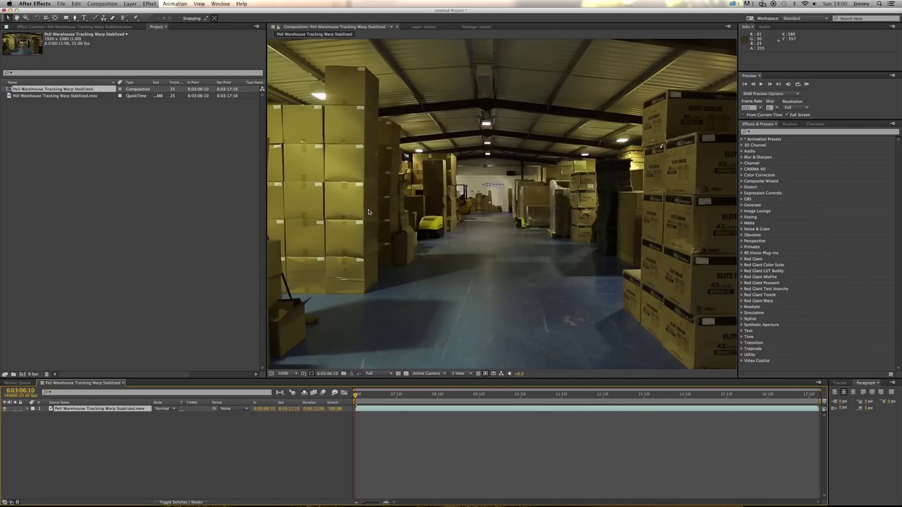
# Step: Set the composition's start timecode to 0
pyautogui.click(102, 4)
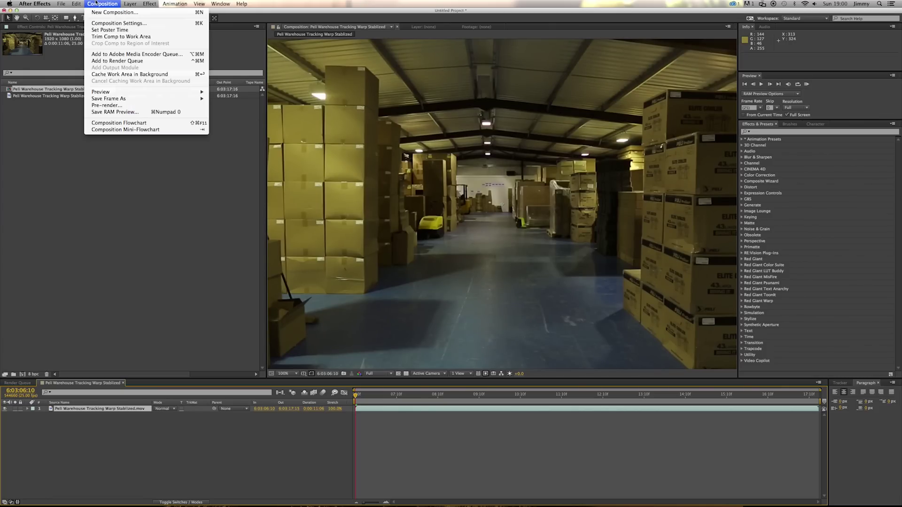
pyautogui.click(105, 23)
pyautogui.moveTo(294, 77); pyautogui.dragTo(430, 121)
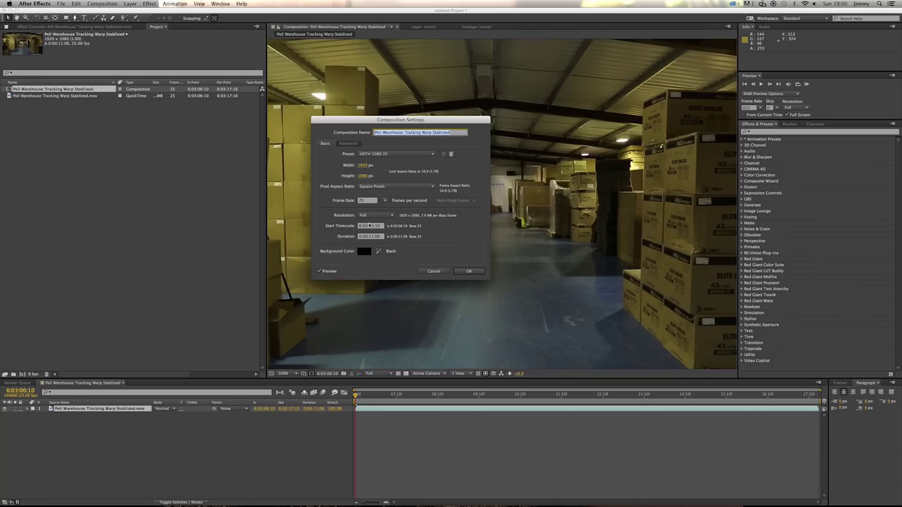
pyautogui.click(369, 226)
pyautogui.write('0')
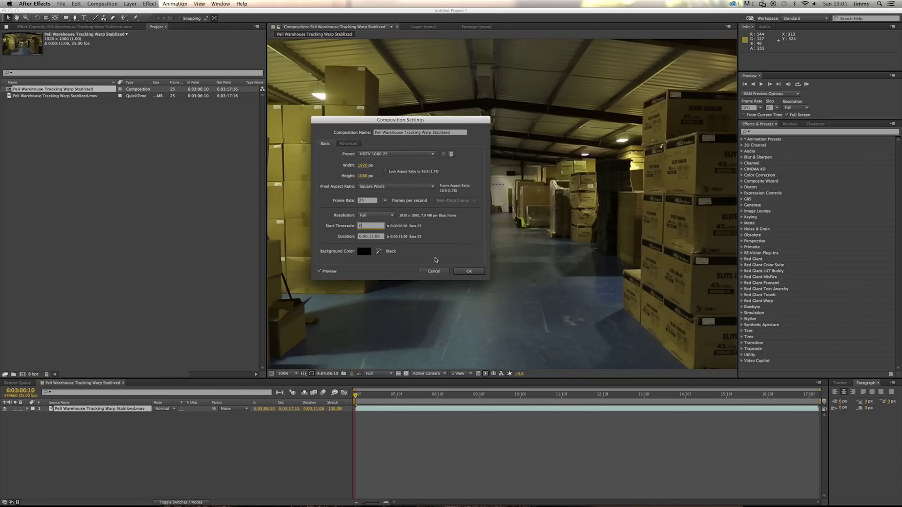
pyautogui.click(469, 271)
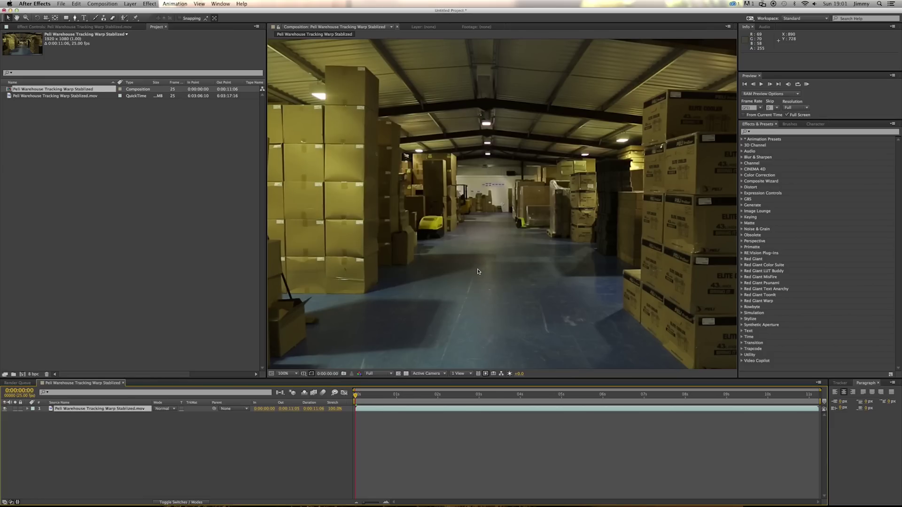
# Step: Play back the composition to review the camera movement in the warehouse shot
pyautogui.click(14, 393)
pyautogui.write('13')
pyautogui.press('Return')
pyautogui.click(448, 443)
pyautogui.press('KP_0')
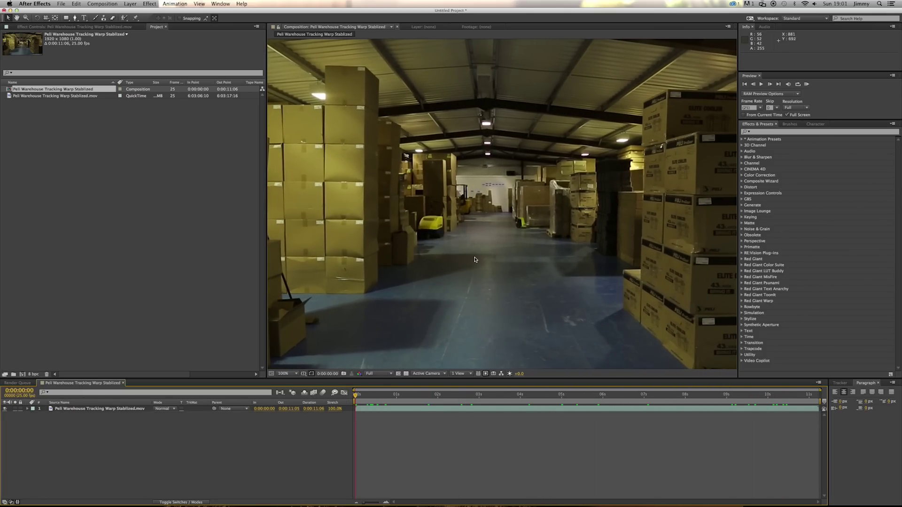
# Step: Motion-track the footage layer forward, with the track point fitted around the small white label on the third Elite Cooler box from the top
pyautogui.click(474, 259)
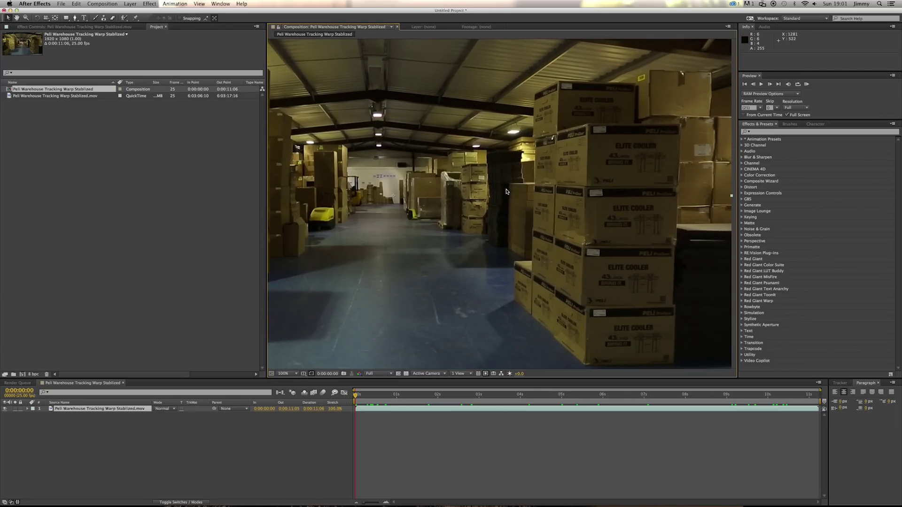
pyautogui.rightClick(589, 196)
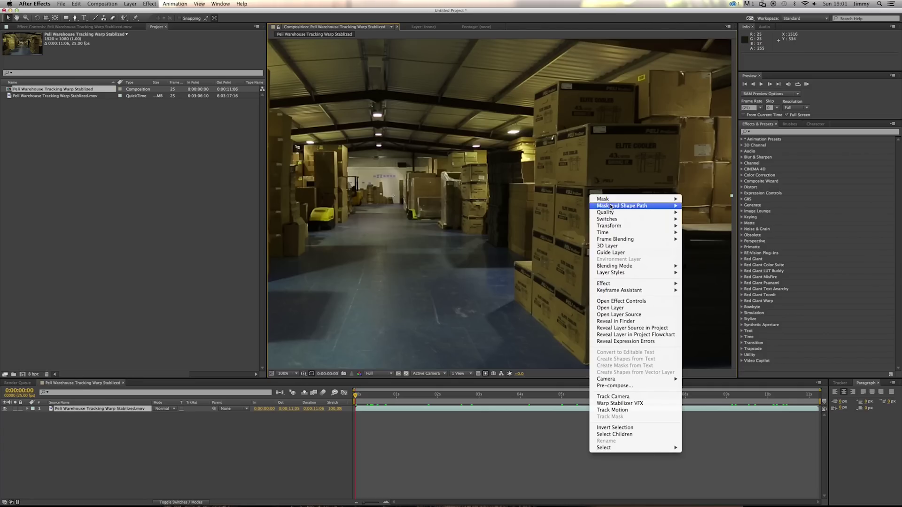
pyautogui.click(618, 410)
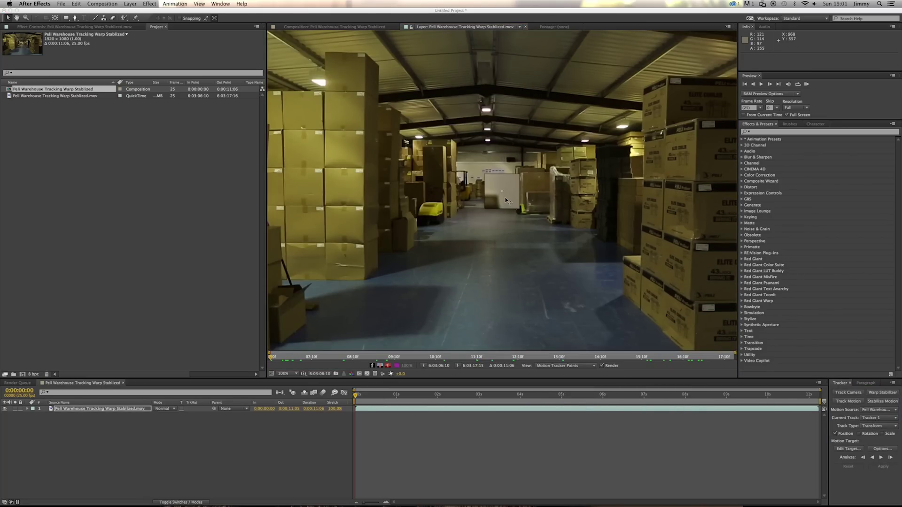
pyautogui.moveTo(506, 196)
pyautogui.mouseDown()
pyautogui.moveTo(641, 219)
pyautogui.moveTo(645, 208)
pyautogui.mouseUp()
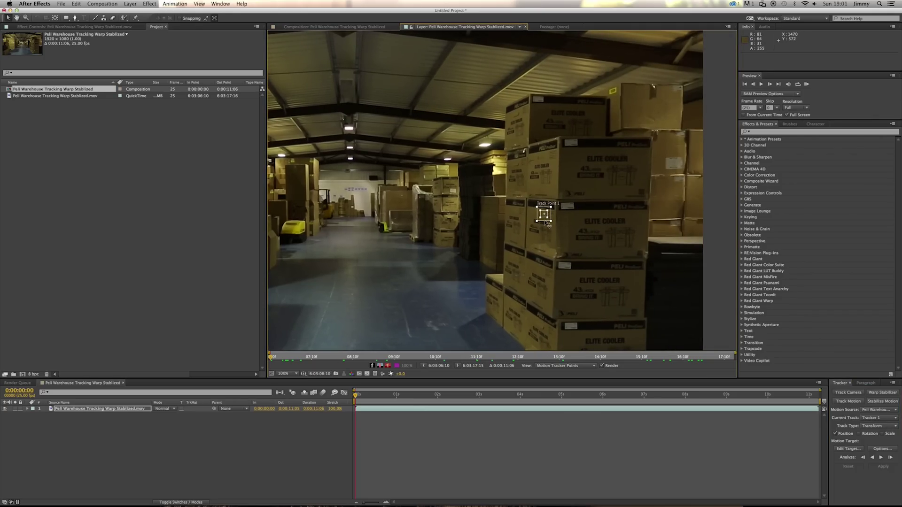
pyautogui.moveTo(546, 223); pyautogui.dragTo(592, 223)
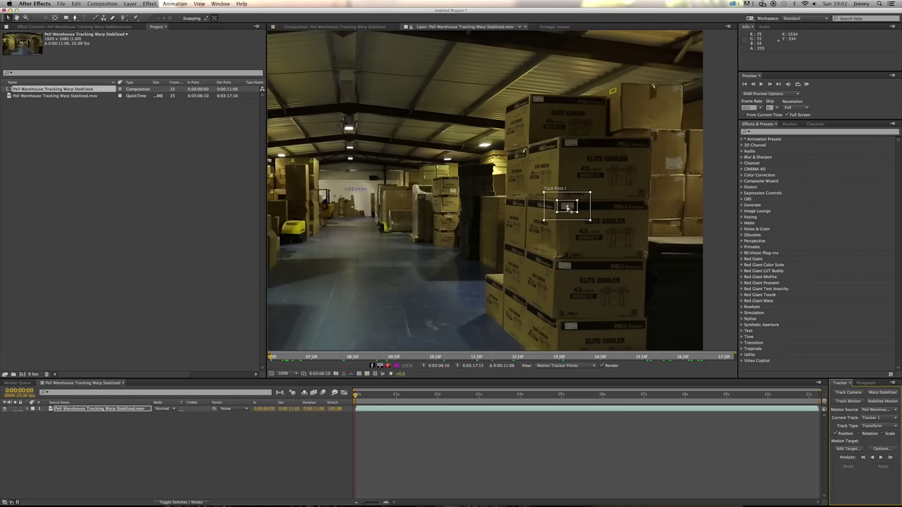
pyautogui.click(881, 458)
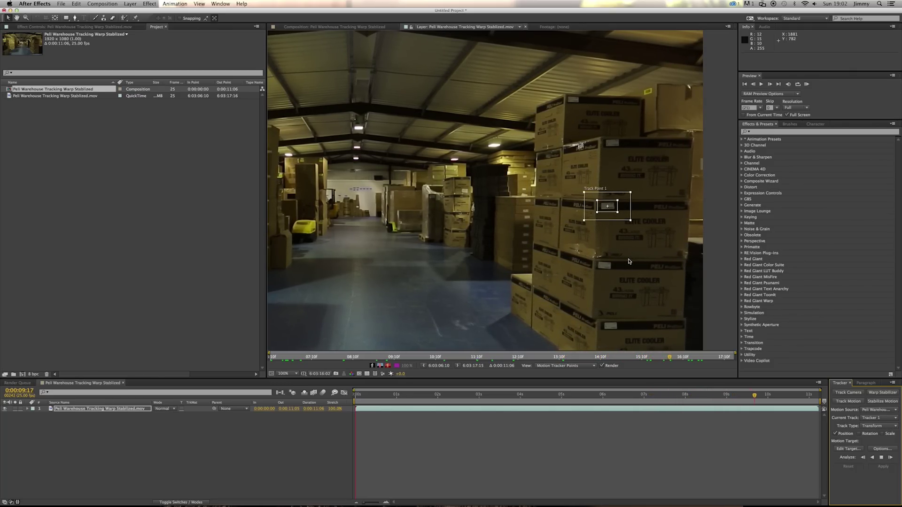
# Step: Add a new null object layer to the composition
pyautogui.click(132, 4)
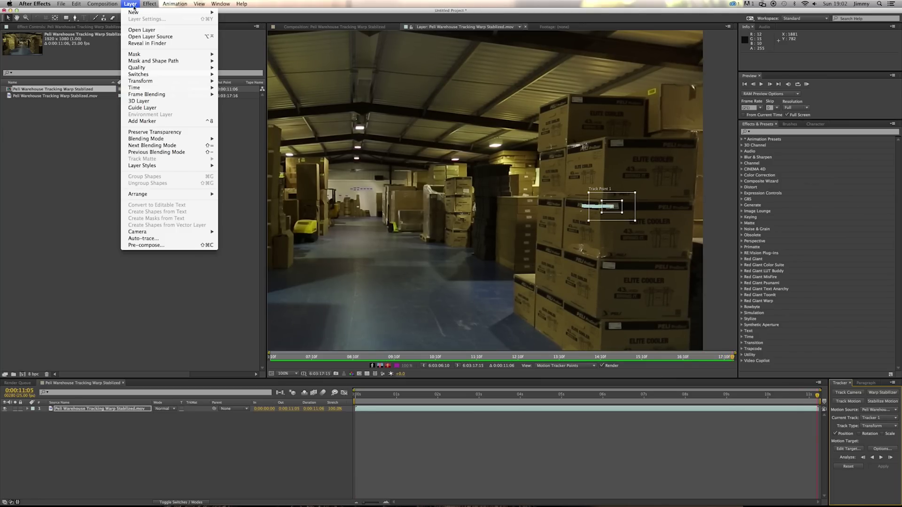
pyautogui.moveTo(136, 14)
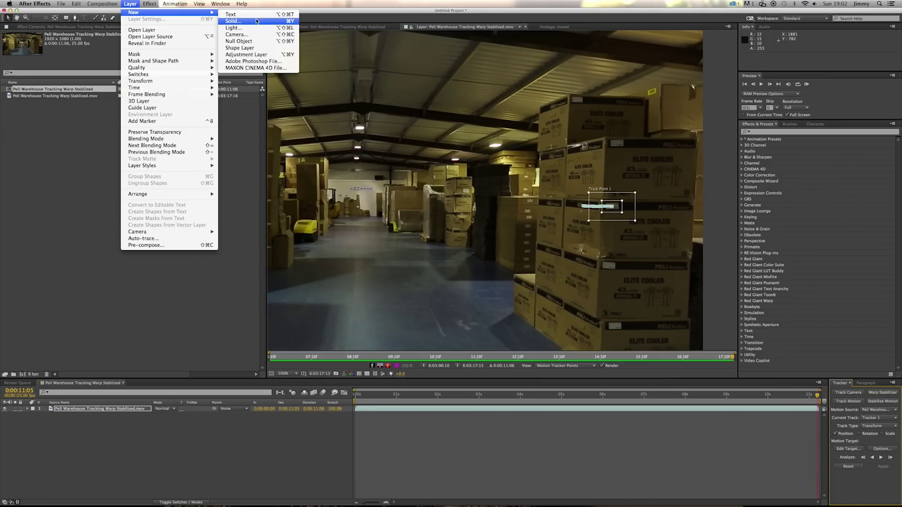
pyautogui.click(261, 44)
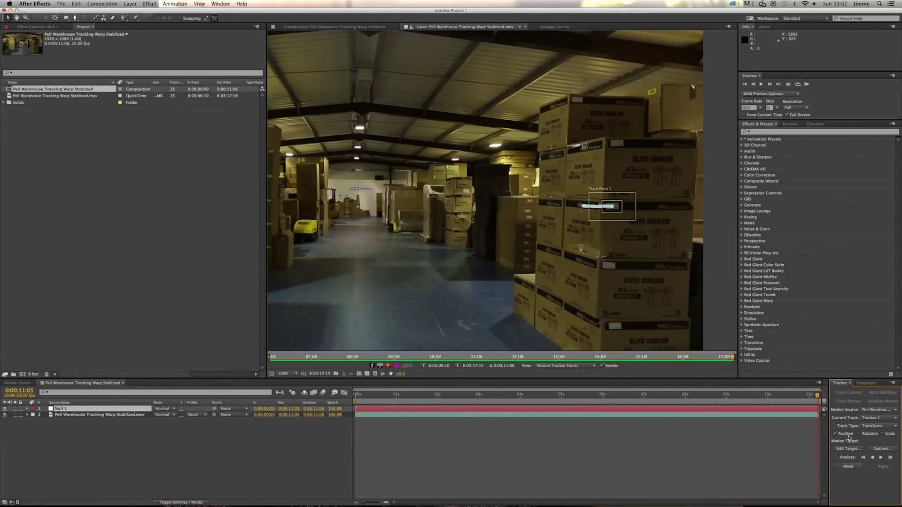
# Step: Set the tracker's motion target to Null 1 and apply the tracking data in the X and Y dimensions
pyautogui.click(849, 449)
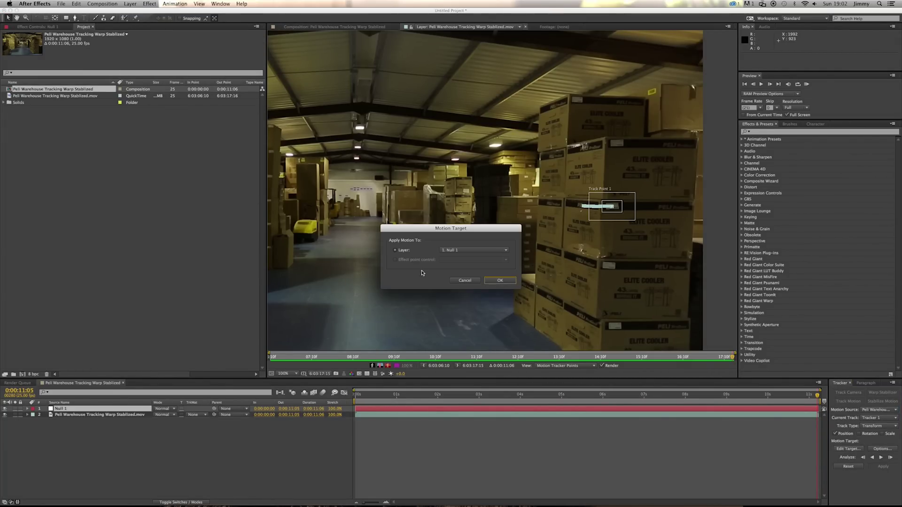
pyautogui.click(458, 251)
pyautogui.click(458, 260)
pyautogui.click(499, 281)
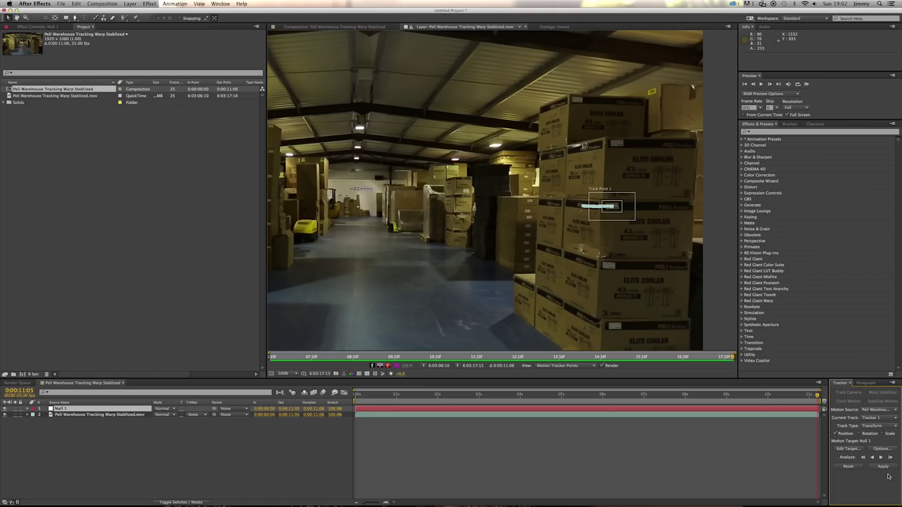
pyautogui.click(883, 467)
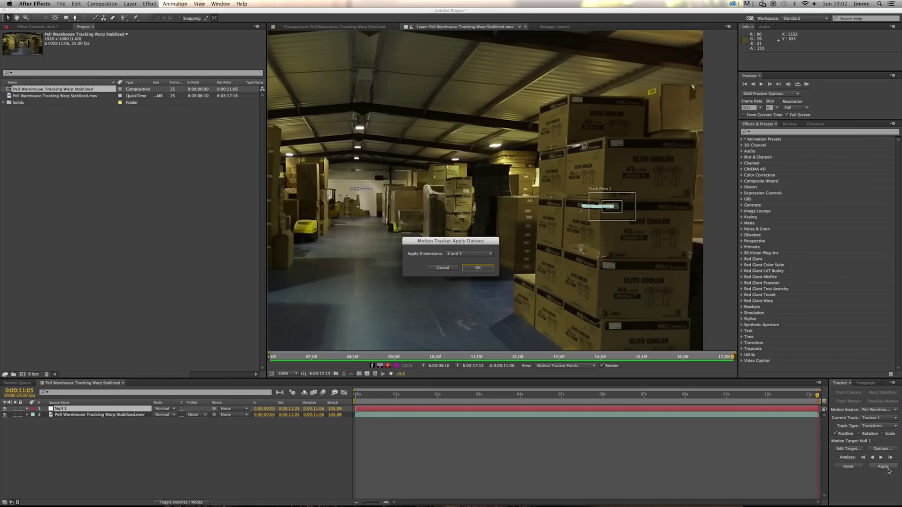
pyautogui.click(477, 269)
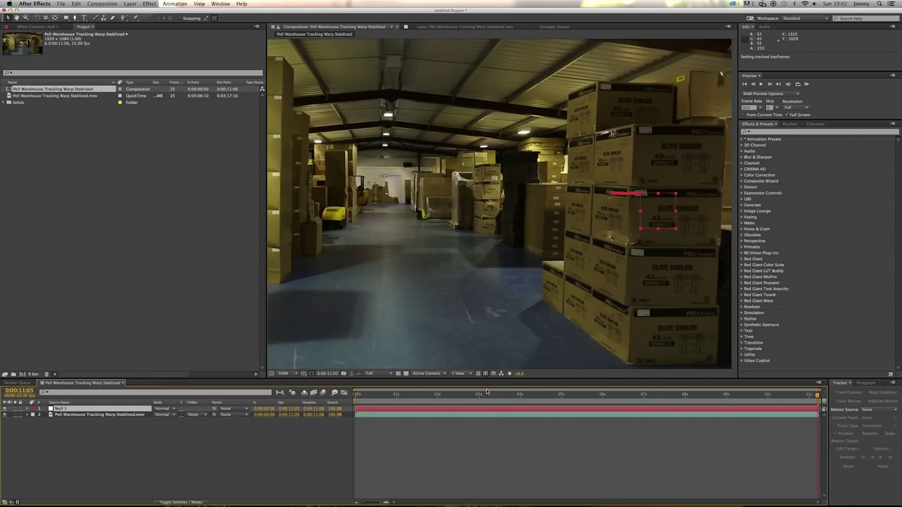
# Step: Scrub the composition from its start to about 0:00:05:07 to check that the null follows the tracked box
pyautogui.moveTo(817, 396); pyautogui.dragTo(355, 394)
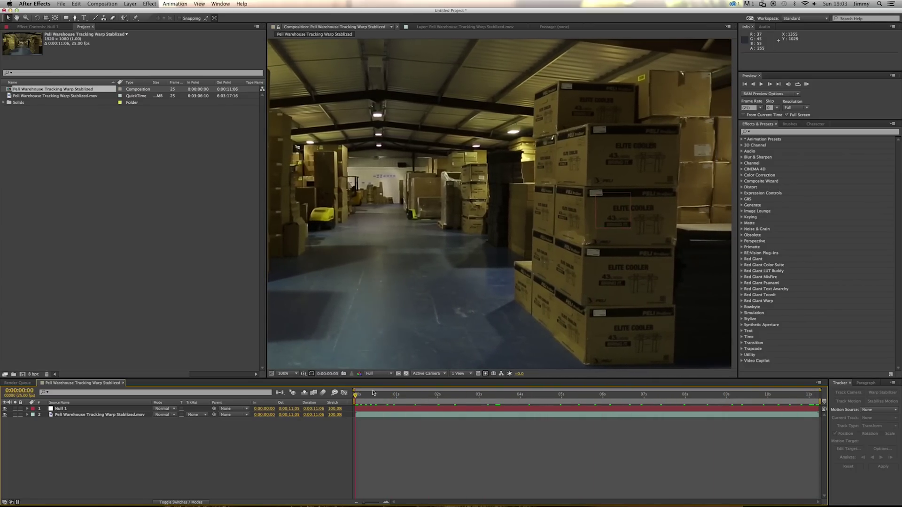
pyautogui.click(664, 395)
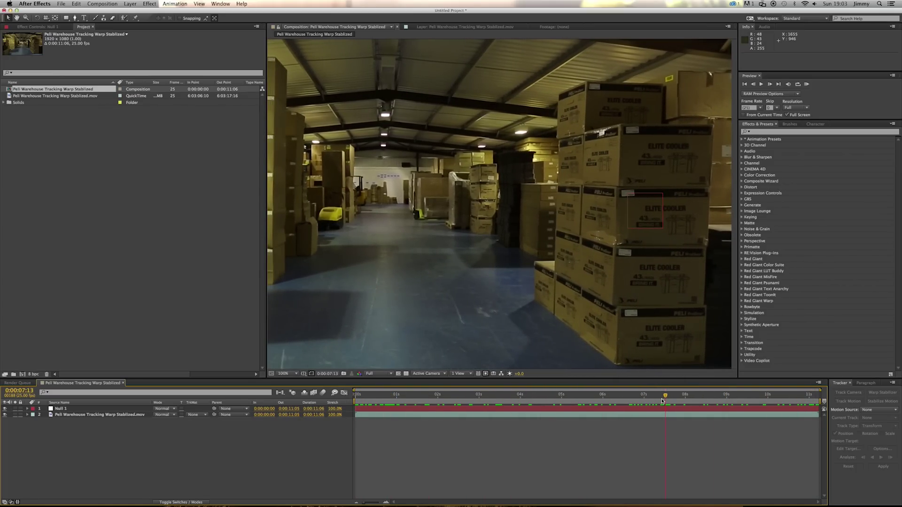
pyautogui.moveTo(662, 401); pyautogui.dragTo(573, 396)
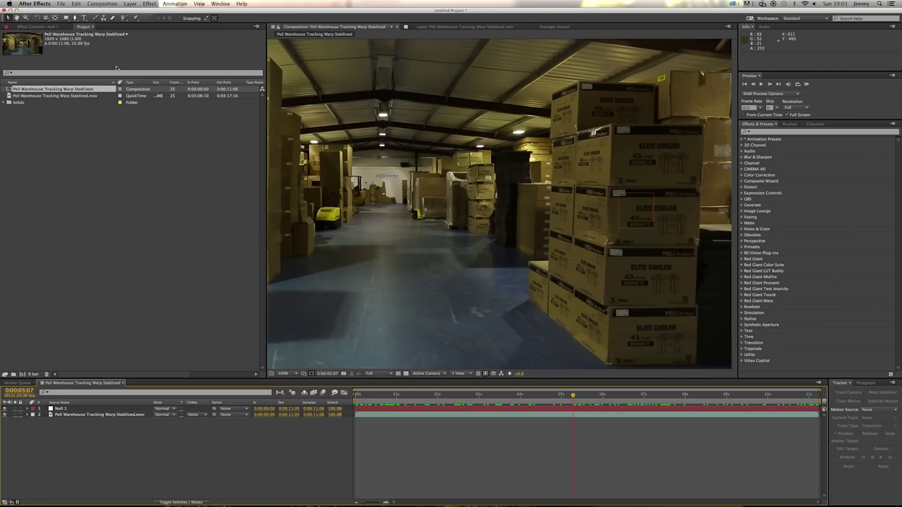
# Step: Add a white text layer reading "Text" beside the Elite Cooler boxes, with a font size of about 190 px
pyautogui.click(83, 19)
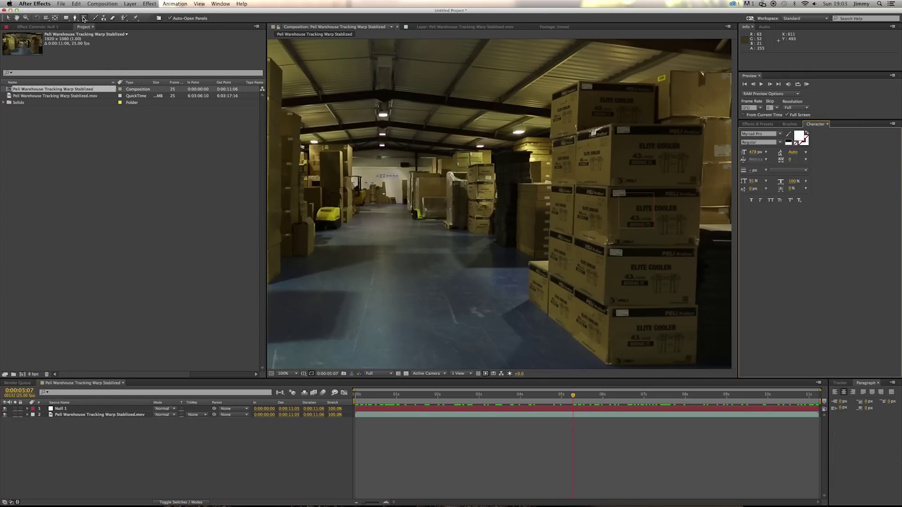
pyautogui.click(521, 202)
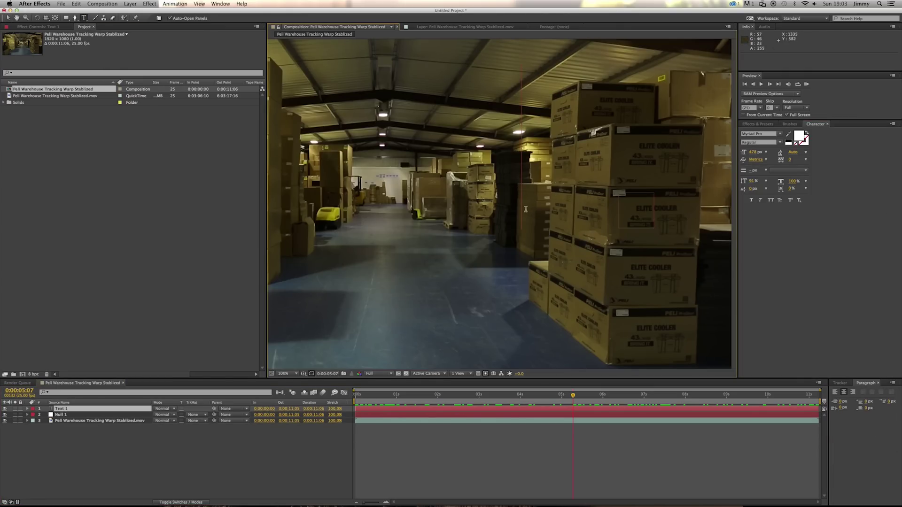
pyautogui.write('Text')
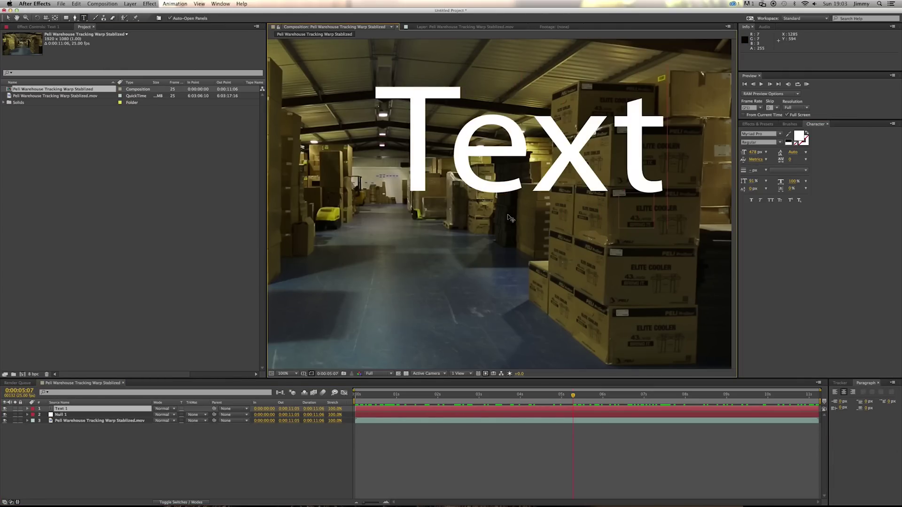
pyautogui.press('super+a')
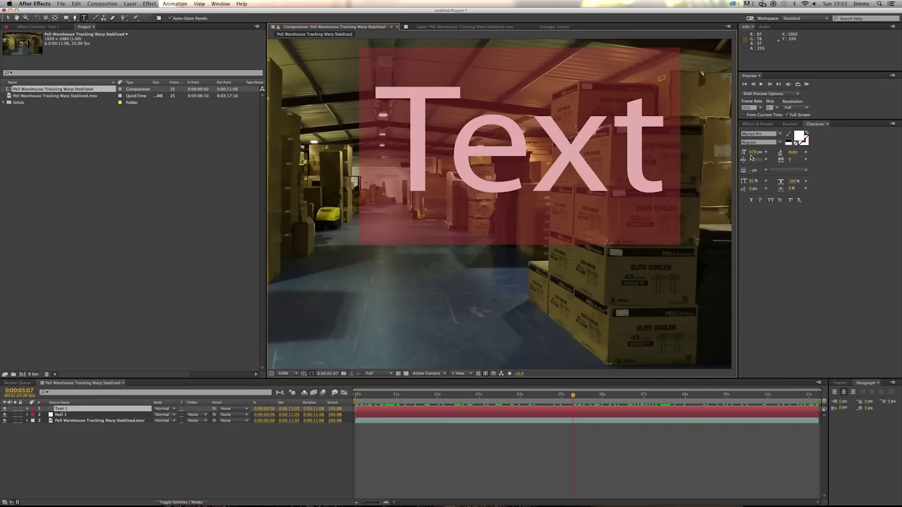
pyautogui.moveTo(751, 154); pyautogui.dragTo(670, 172)
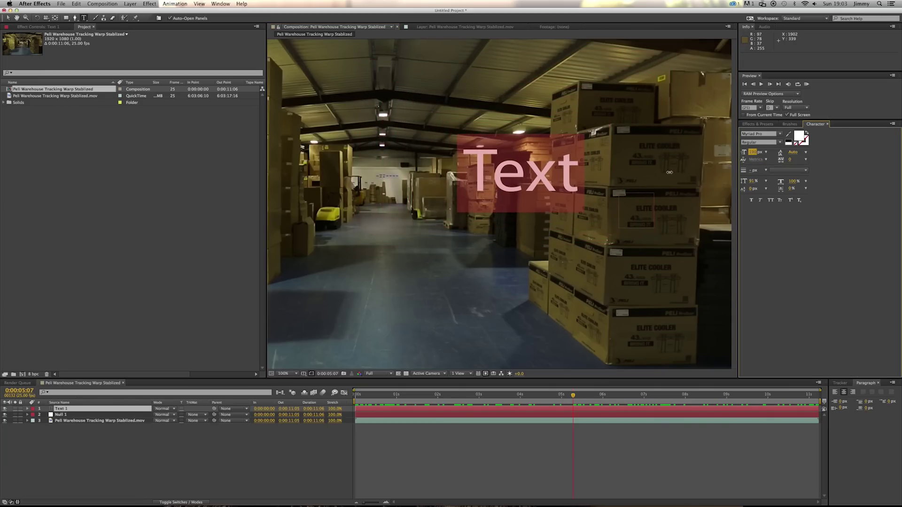
pyautogui.click(741, 455)
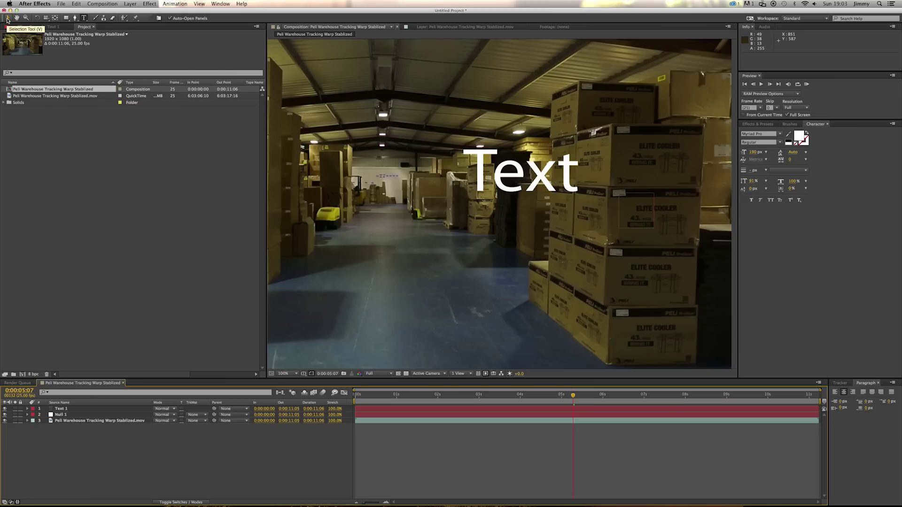
# Step: Move the text slightly down toward the Elite Cooler boxes, to about 1386, 592, and scrub to about 0:00:09:03 to check its motion
pyautogui.click(7, 20)
pyautogui.moveTo(531, 174); pyautogui.dragTo(552, 196)
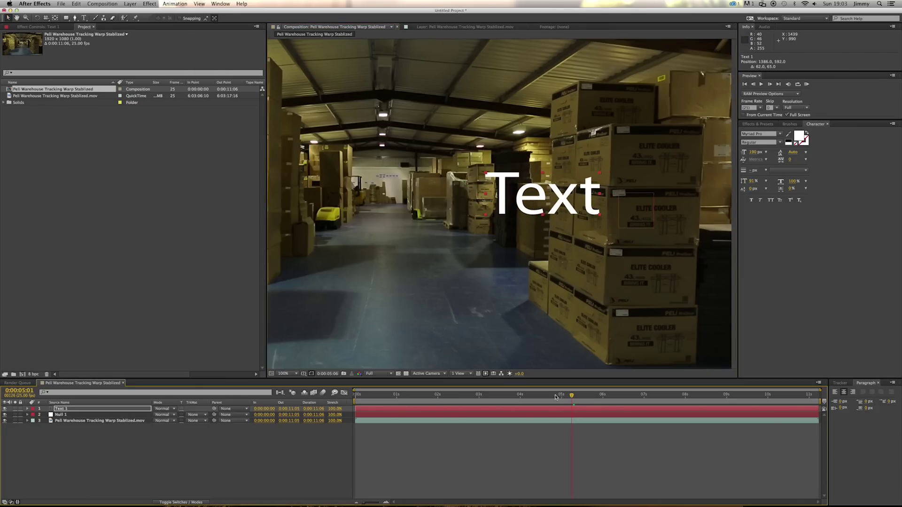
pyautogui.moveTo(577, 397); pyautogui.dragTo(731, 395)
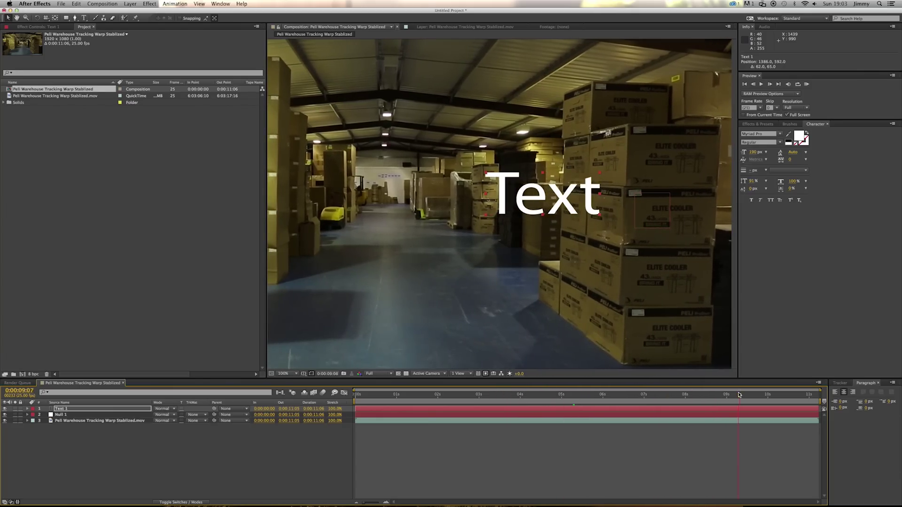
pyautogui.click(257, 468)
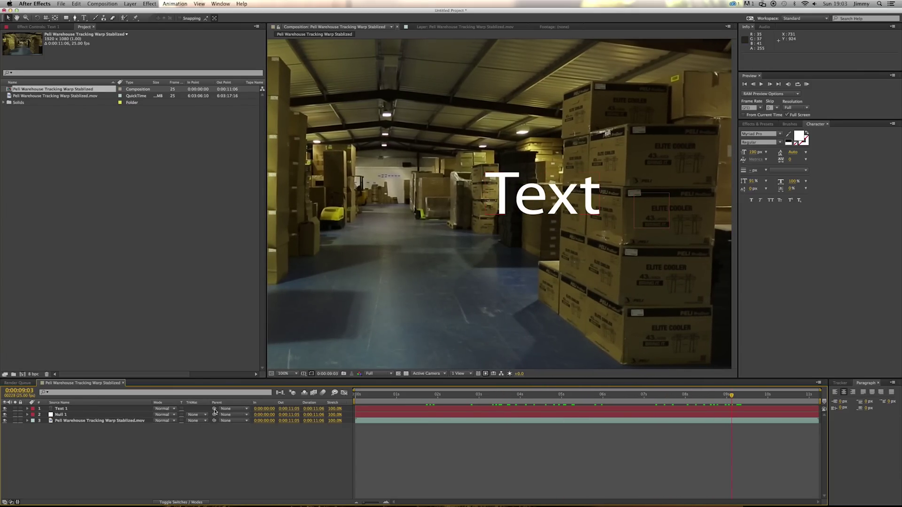
# Step: Parent the Text 1 layer to Null 1 and scrub back to about 0:00:03:04 to check that it follows
pyautogui.moveTo(214, 410); pyautogui.dragTo(58, 415)
pyautogui.moveTo(731, 398); pyautogui.dragTo(486, 405)
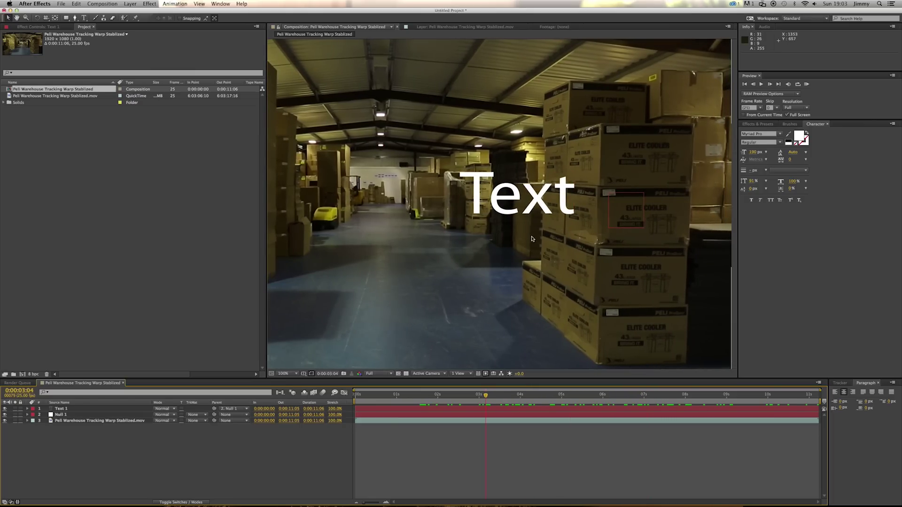
# Step: Try the parented text over the far aisle, place it back beside the Elite Cooler boxes, and scrub to 0:00:07:22 to check tracking
pyautogui.moveTo(534, 200); pyautogui.dragTo(394, 158)
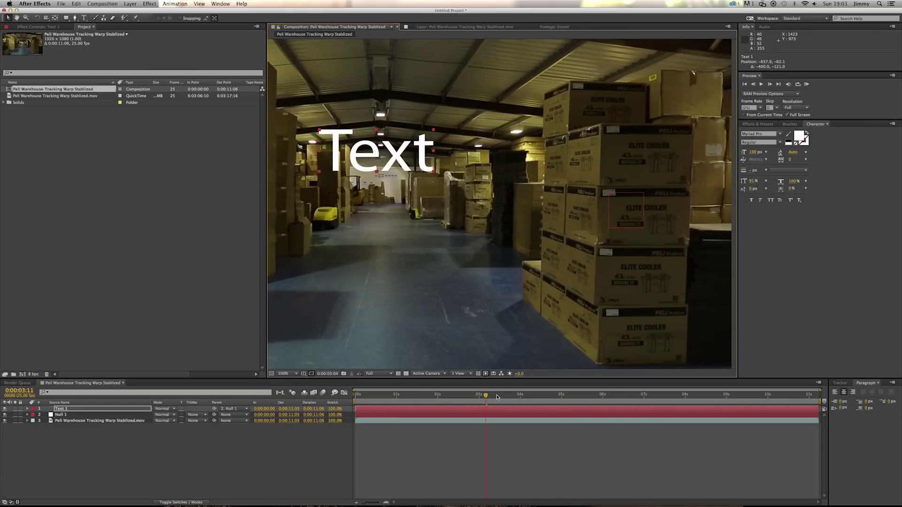
pyautogui.moveTo(497, 397); pyautogui.dragTo(573, 397)
pyautogui.moveTo(383, 150); pyautogui.dragTo(480, 216)
pyautogui.press('pagedown')
pyautogui.press('pagedown')
pyautogui.press('pagedown')
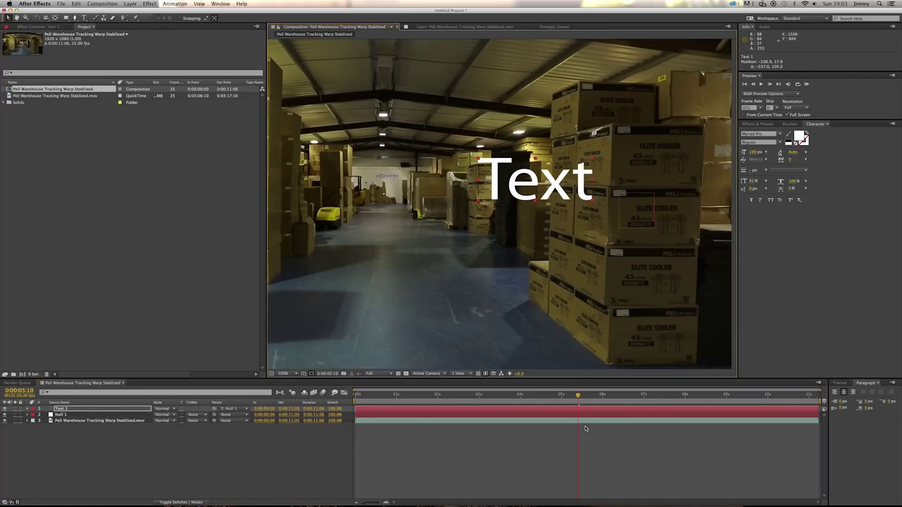
pyautogui.moveTo(580, 397); pyautogui.dragTo(680, 397)
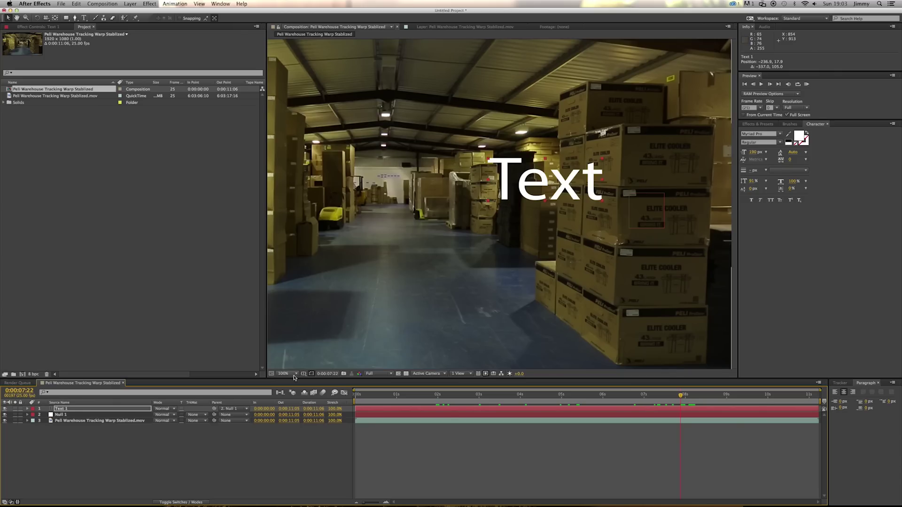
# Step: Make the Text 1 layer 3D and duplicate it
pyautogui.click(173, 502)
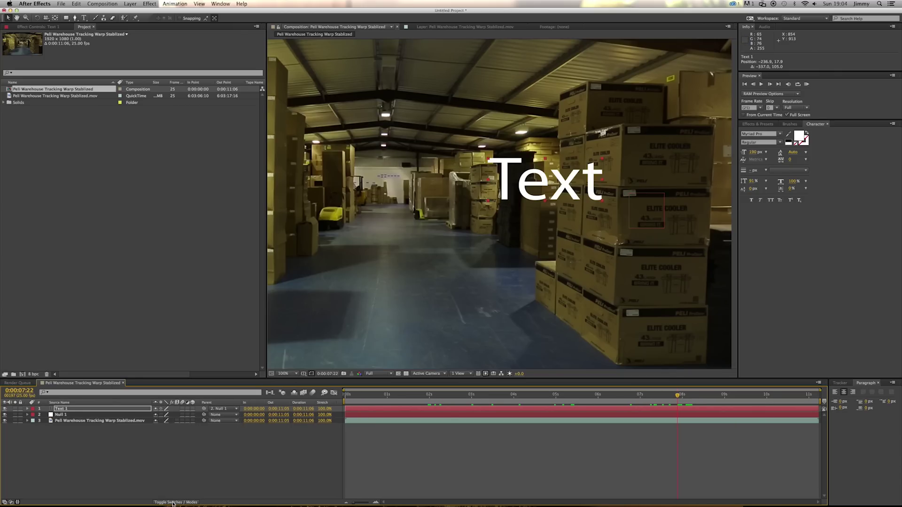
pyautogui.click(192, 409)
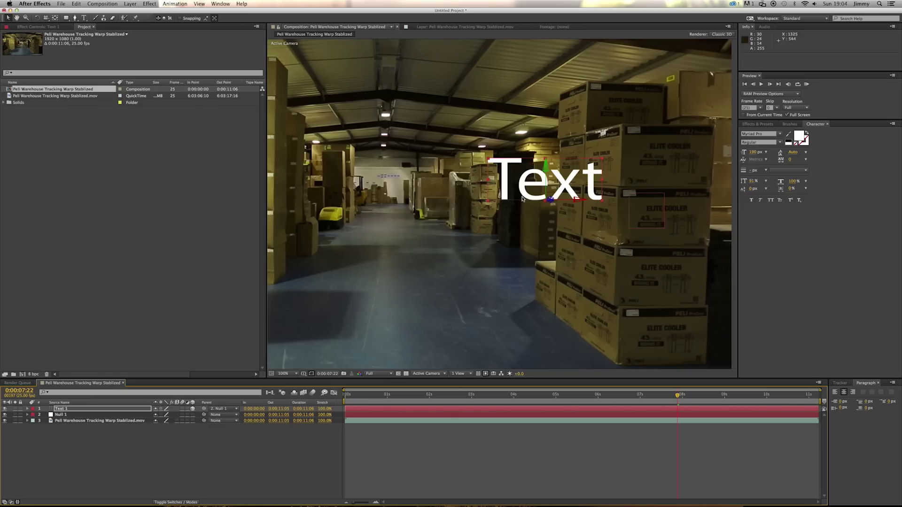
pyautogui.click(45, 409)
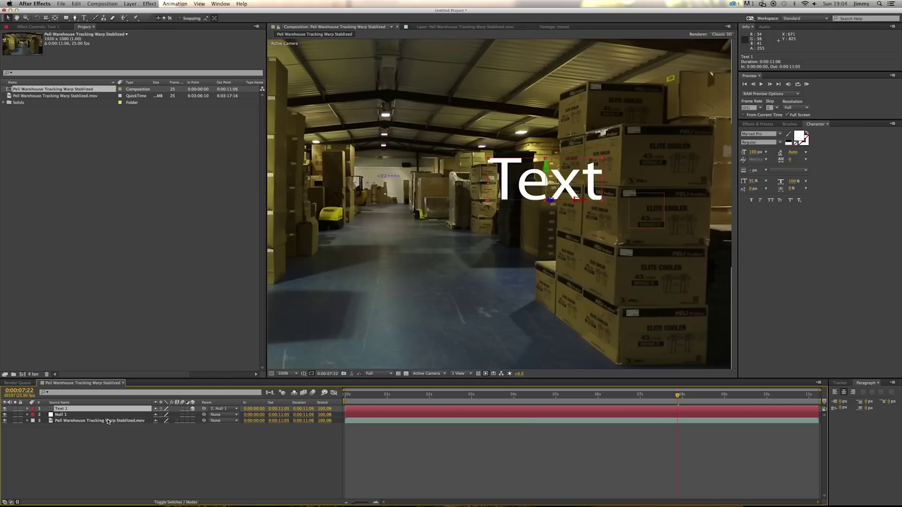
pyautogui.press('super+d')
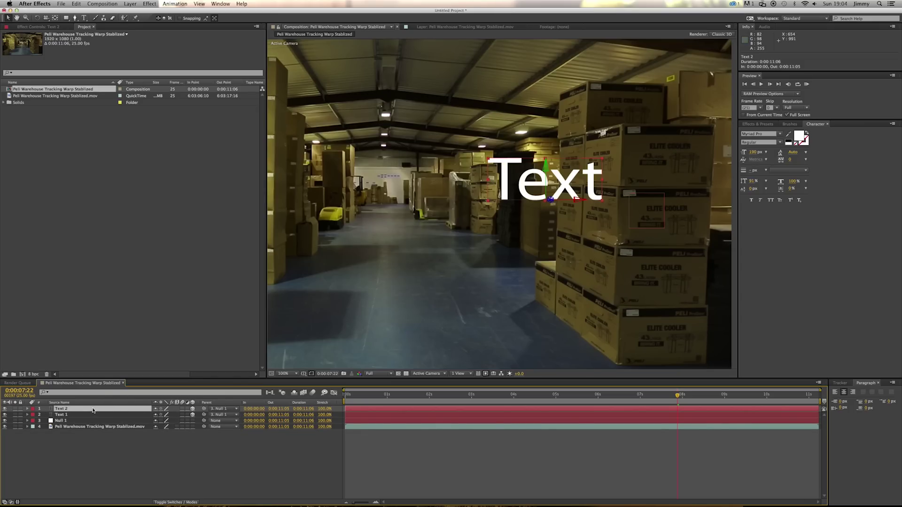
# Step: Push the duplicated text layer back in depth to a Z position of about 4287
pyautogui.press('p')
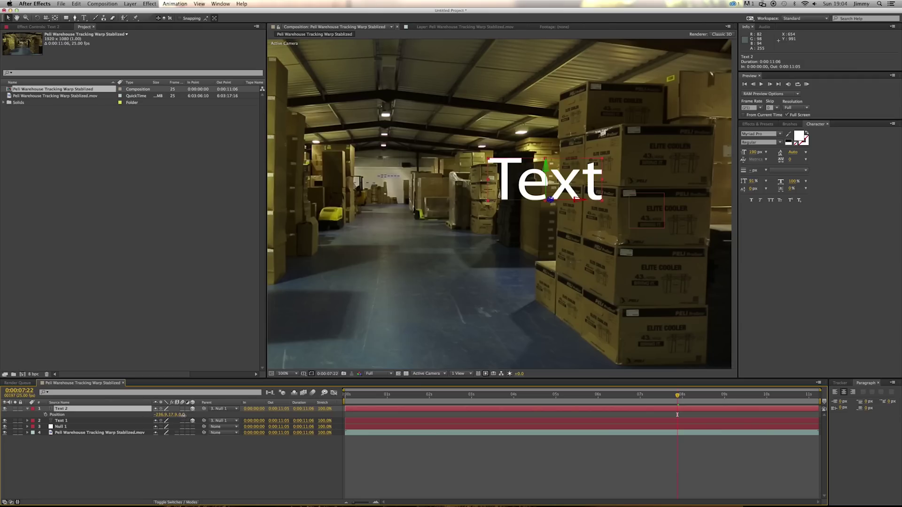
pyautogui.moveTo(184, 416); pyautogui.dragTo(581, 390)
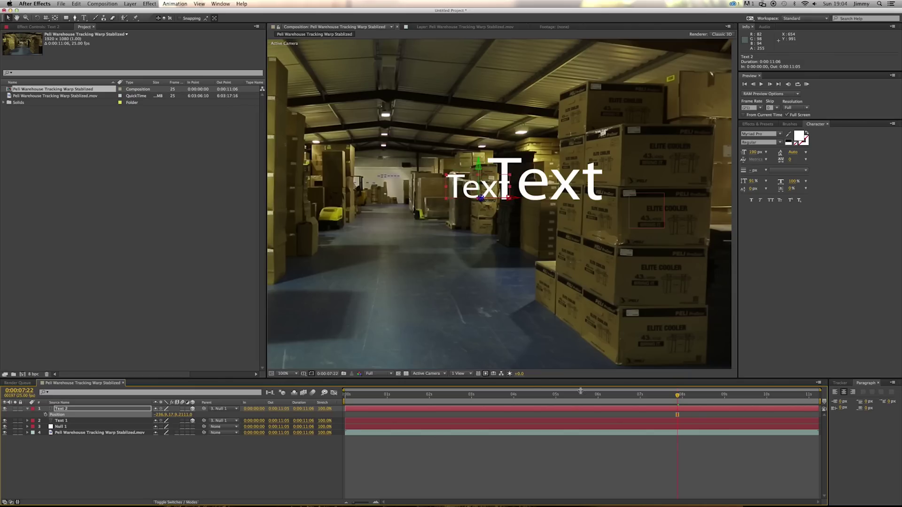
pyautogui.moveTo(192, 416); pyautogui.dragTo(555, 414)
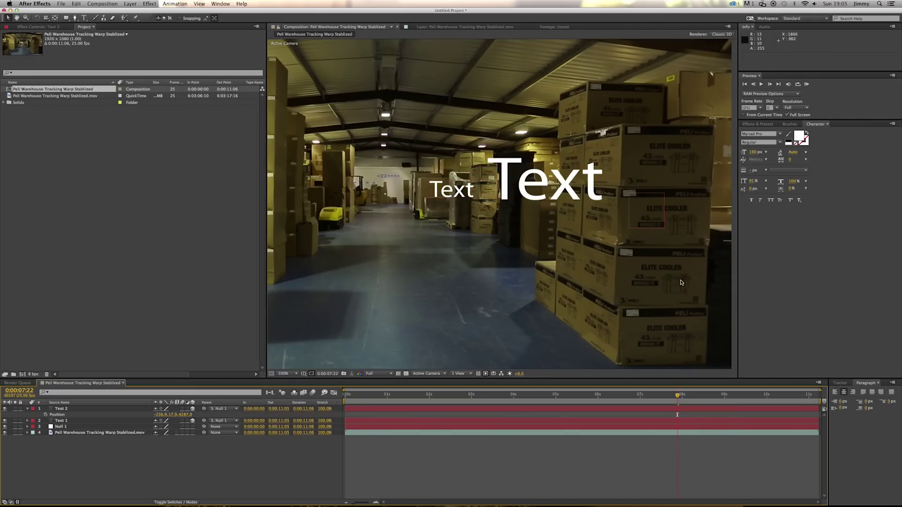
pyautogui.click(813, 453)
# Step: Scrub through the composition to compare how the near and far text layers move with the warehouse footage
pyautogui.moveTo(678, 395); pyautogui.dragTo(641, 404)
pyautogui.press('space')
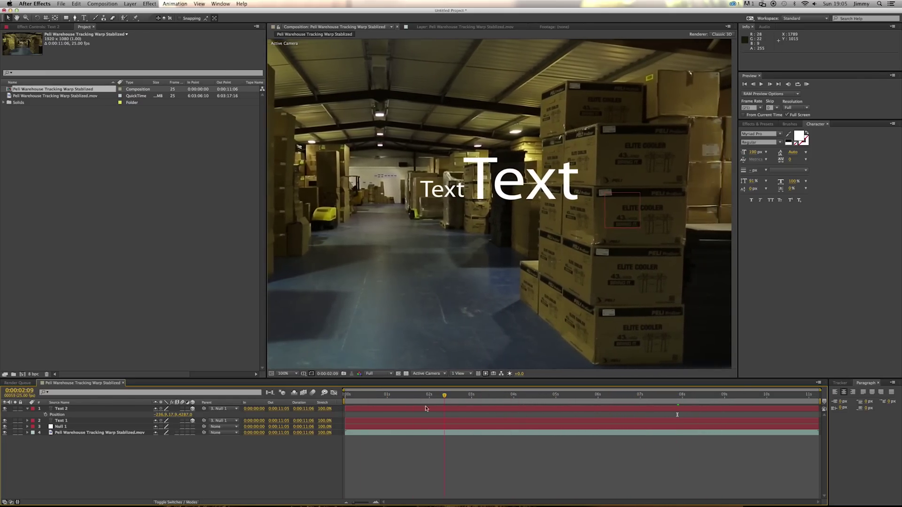
pyautogui.click(398, 401)
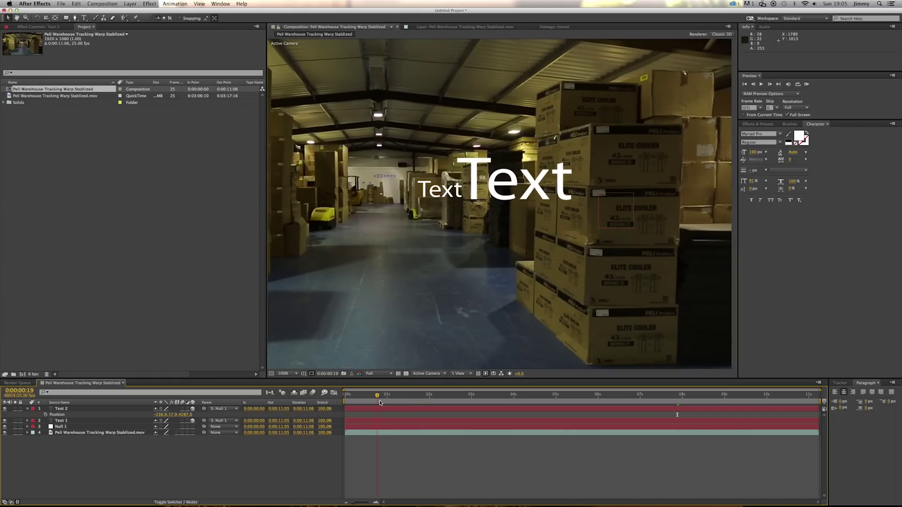
pyautogui.click(658, 399)
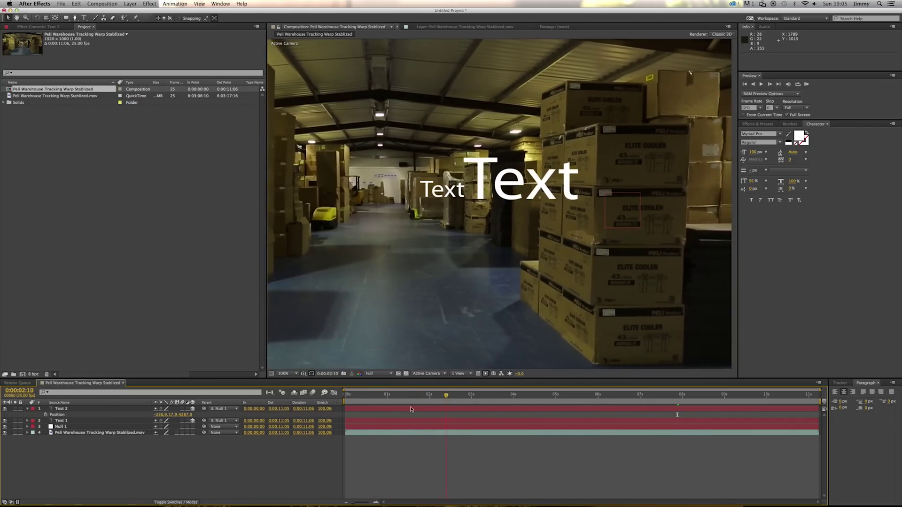
pyautogui.click(559, 400)
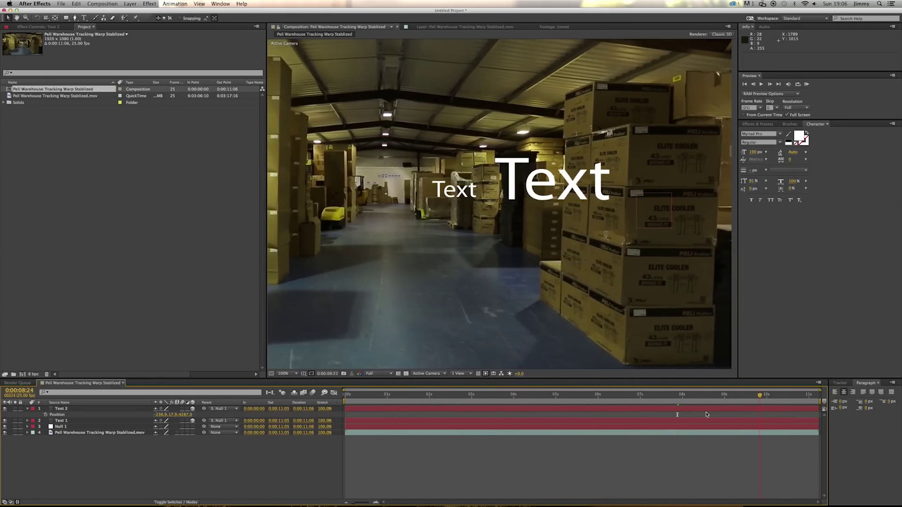
pyautogui.scroll(-2, 500, 204)
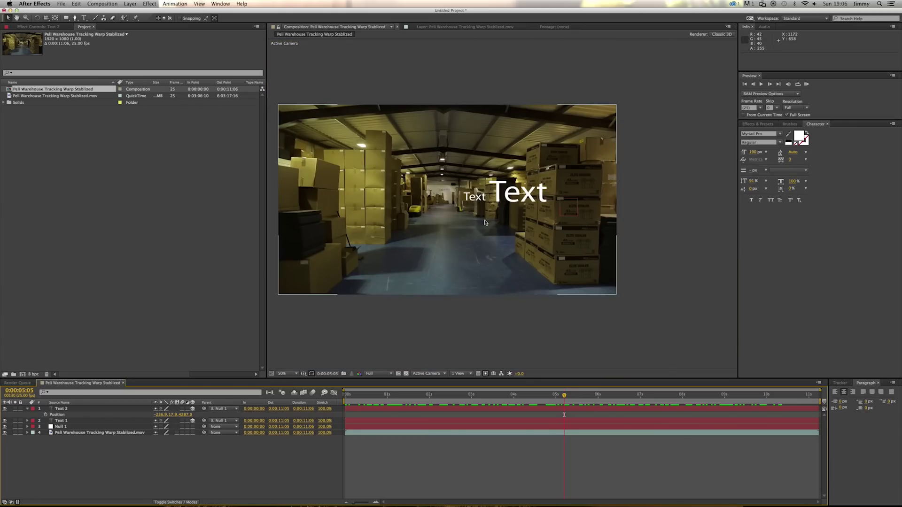
pyautogui.scroll(2, 474, 217)
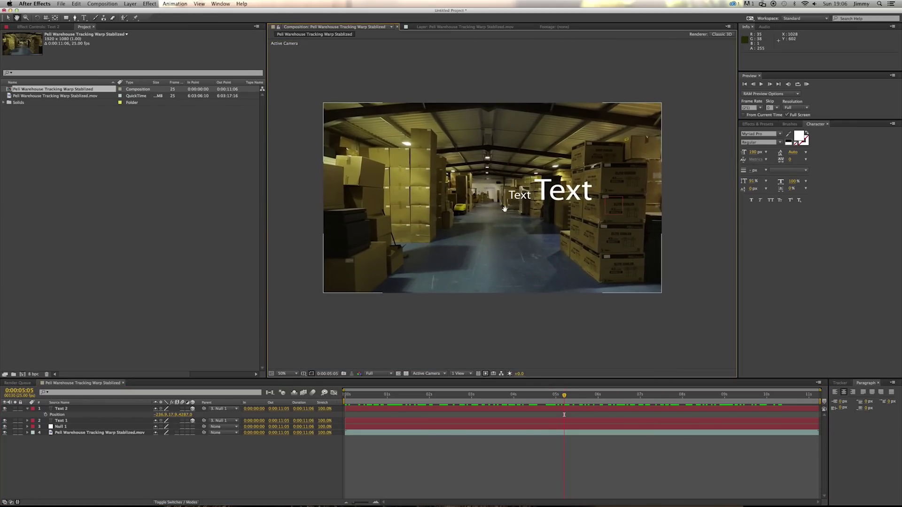
pyautogui.moveTo(565, 396); pyautogui.dragTo(615, 396)
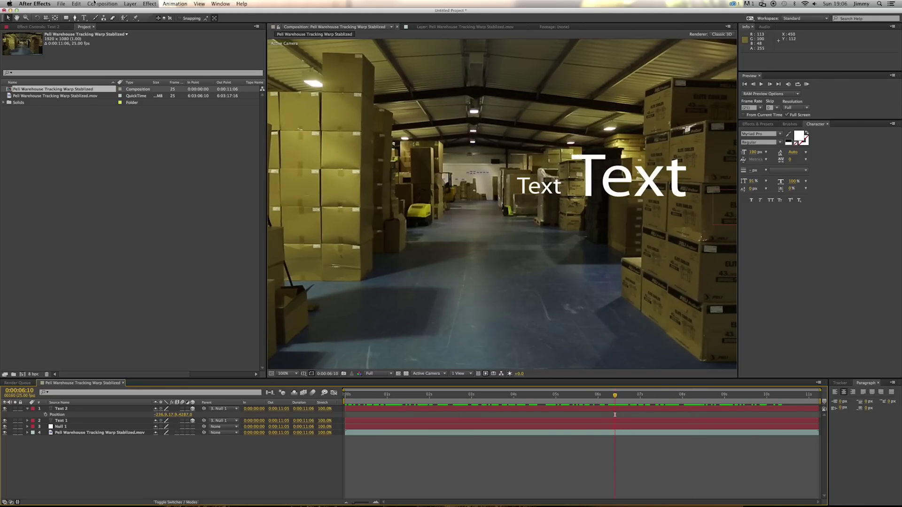
# Step: Add a second null object and place it by the label on the tall cardboard box stack, at about 598, 375
pyautogui.click(130, 4)
pyautogui.moveTo(206, 12)
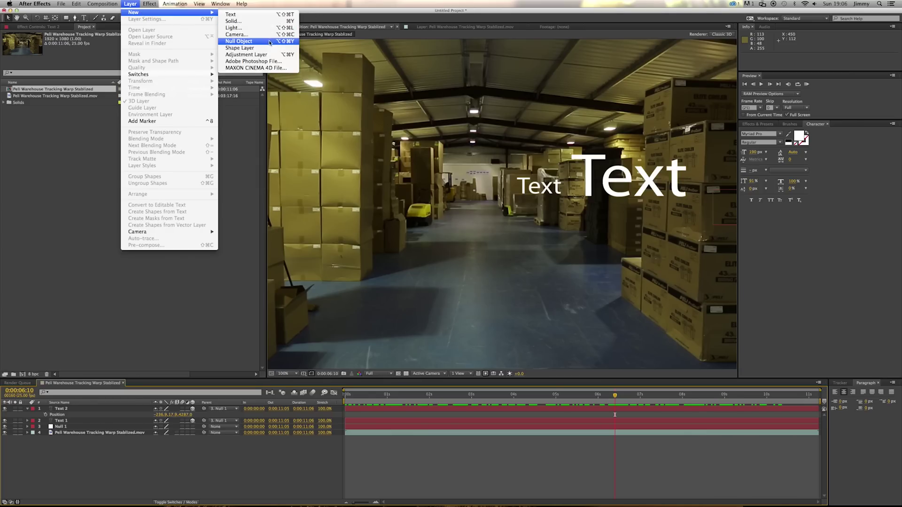
pyautogui.click(238, 42)
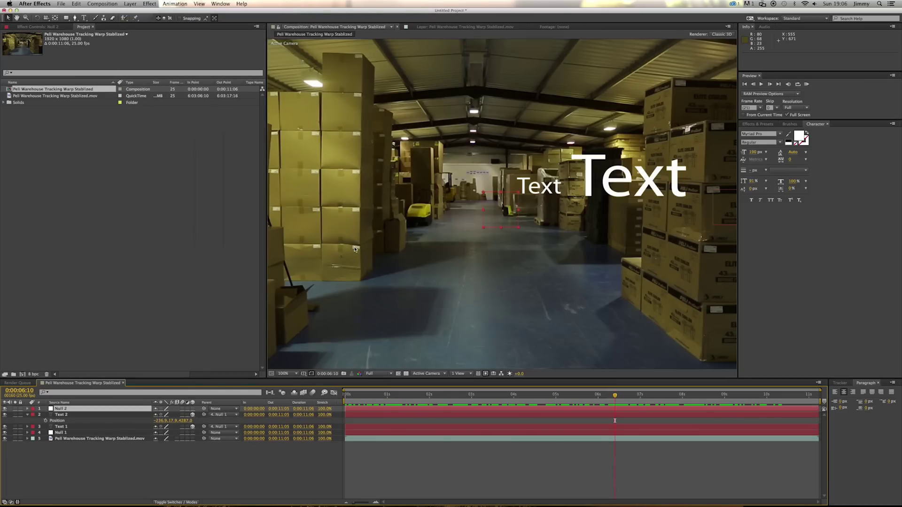
pyautogui.moveTo(500, 209); pyautogui.dragTo(372, 152)
pyautogui.press('Return')
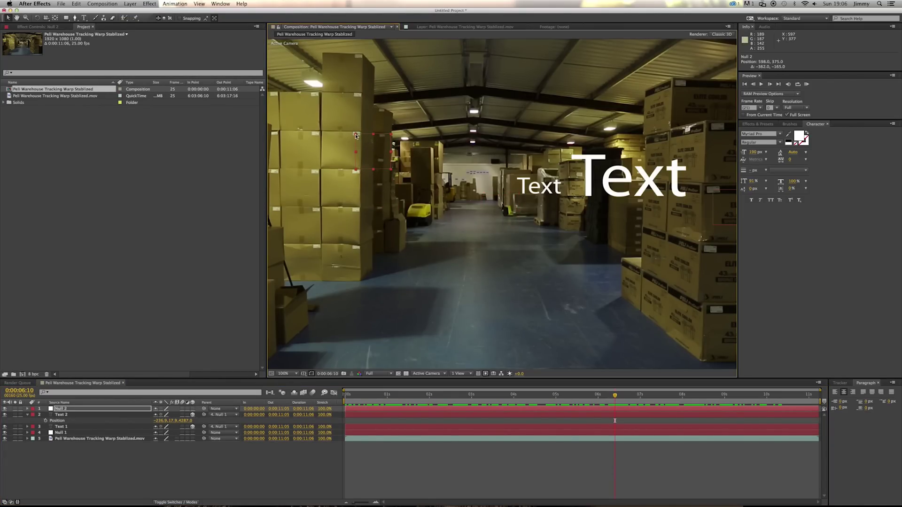
# Step: Start a new motion track on the Peli Warehouse Tracking Warp Stablized.mov layer
pyautogui.click(118, 441)
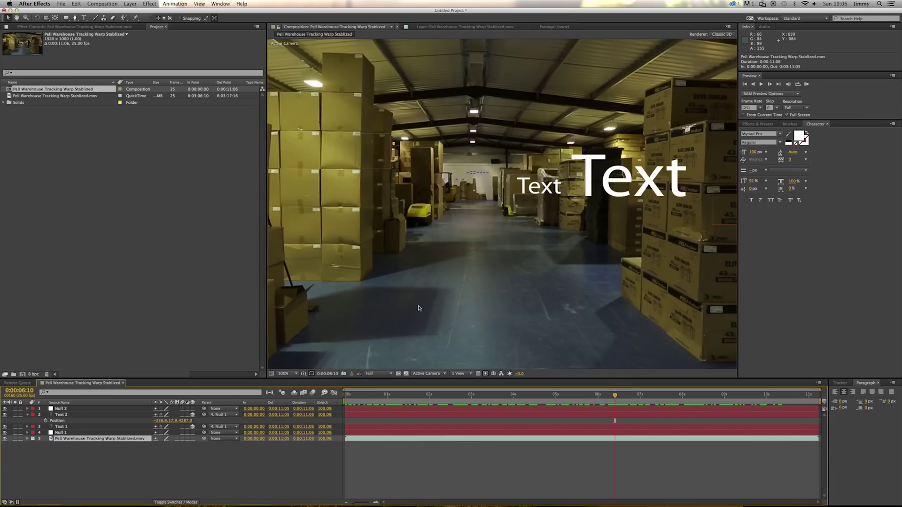
pyautogui.rightClick(442, 155)
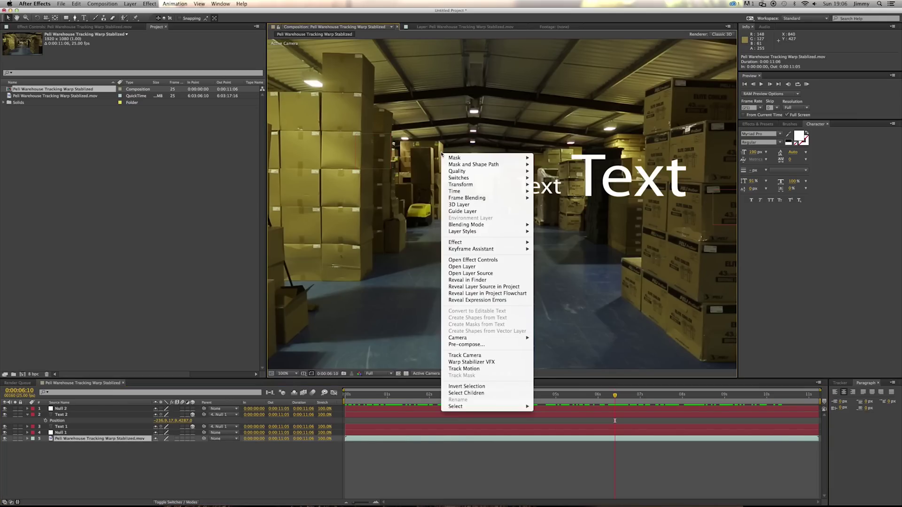
pyautogui.click(486, 369)
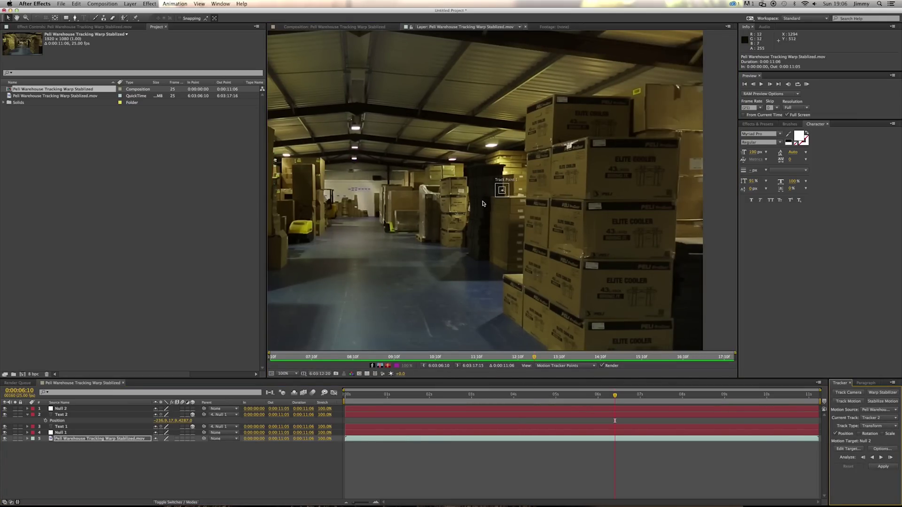
# Step: Place Track Point 1 over the white label on the second box down in the tall cardboard stack
pyautogui.moveTo(433, 199); pyautogui.dragTo(549, 201)
pyautogui.press('v')
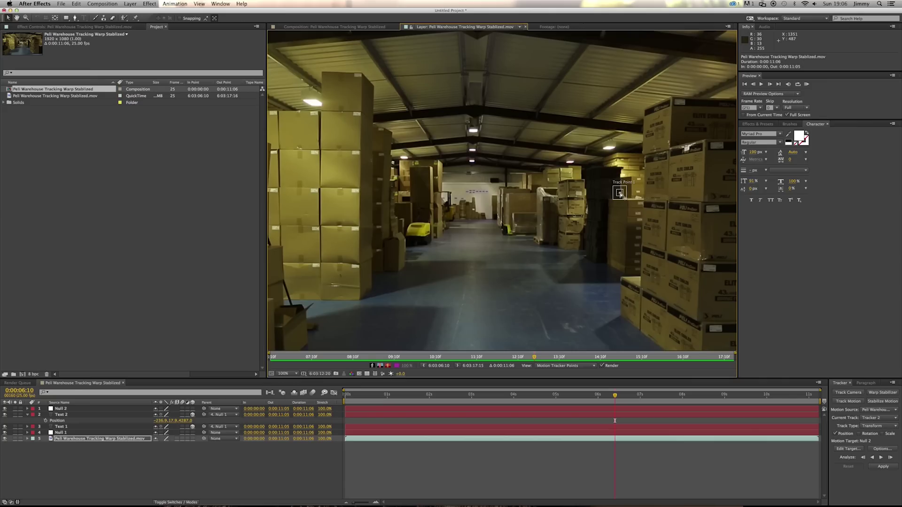
pyautogui.click(619, 192)
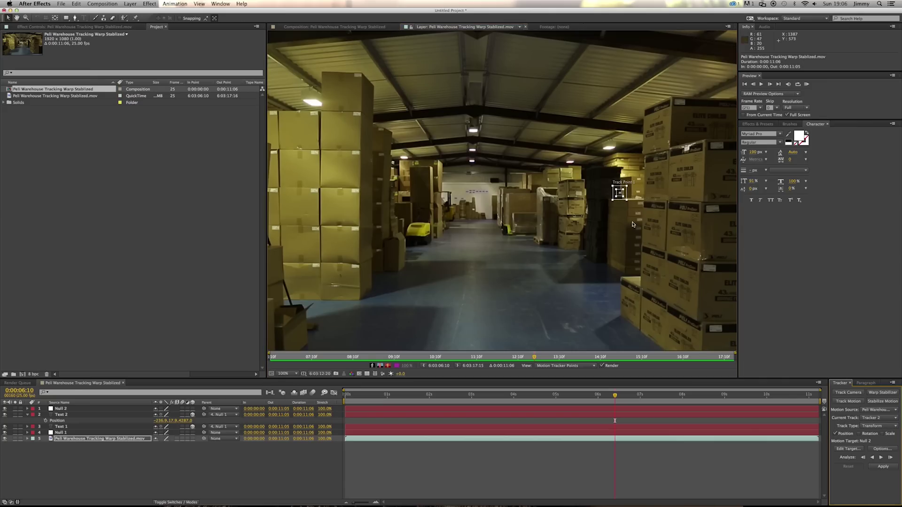
pyautogui.press('super+z')
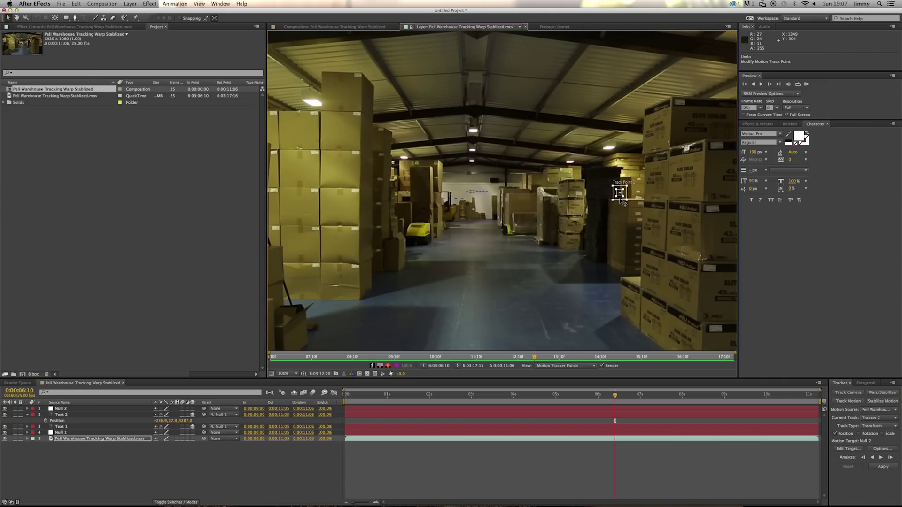
pyautogui.moveTo(620, 200); pyautogui.dragTo(363, 159)
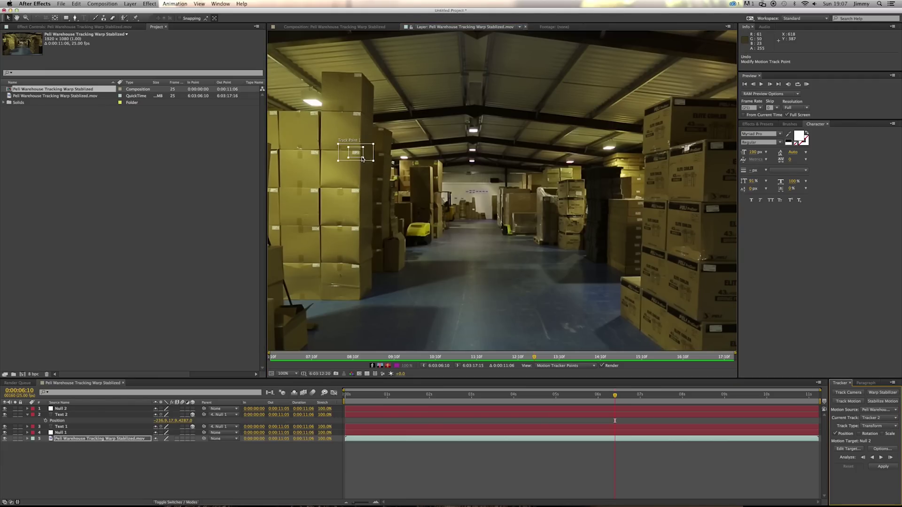
# Step: Realign the track point on the box label at the first frame and analyze the motion forward through the whole clip
pyautogui.moveTo(614, 396); pyautogui.dragTo(611, 397)
pyautogui.press('Home')
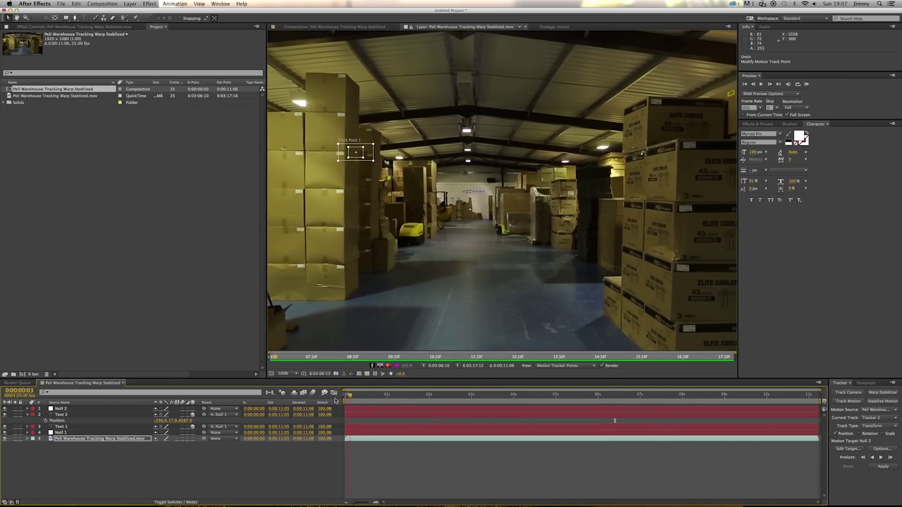
pyautogui.moveTo(358, 155); pyautogui.dragTo(357, 154)
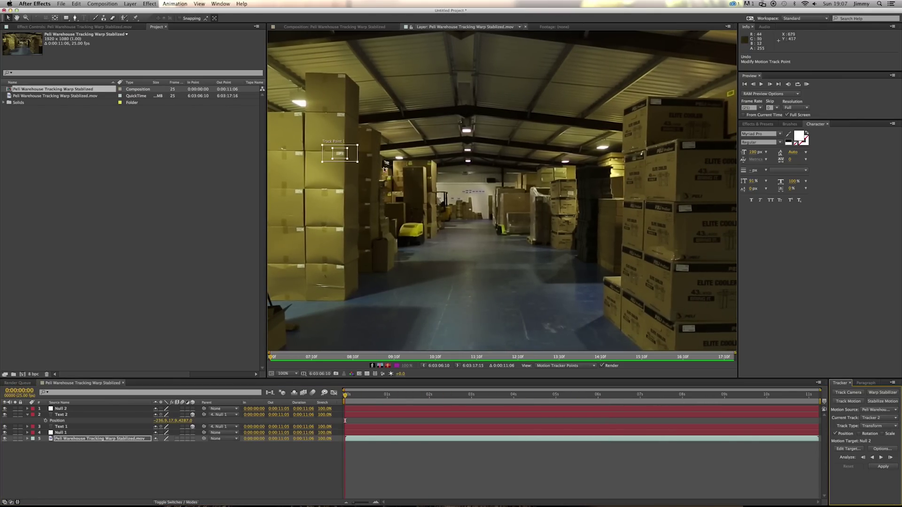
pyautogui.click(881, 460)
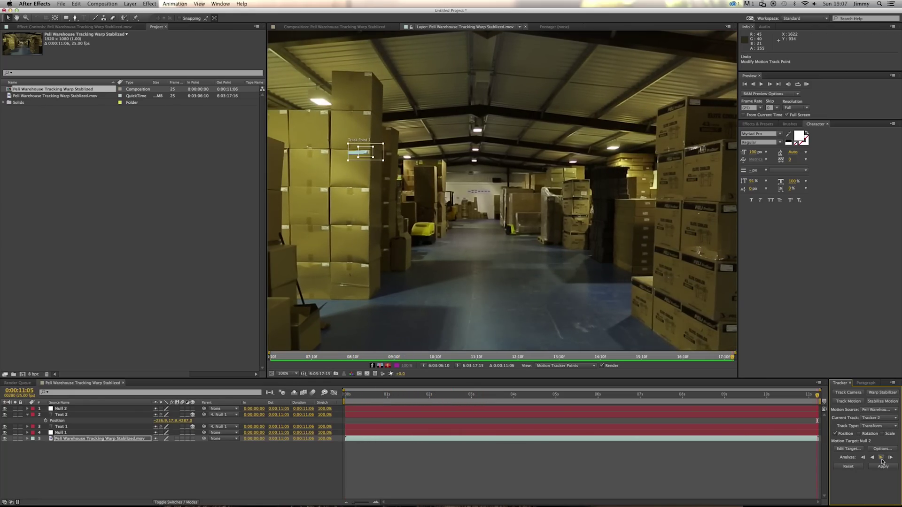
# Step: Set Null 2 as the motion target and apply the track in X and Y, collapsing the footage layer's properties
pyautogui.click(848, 450)
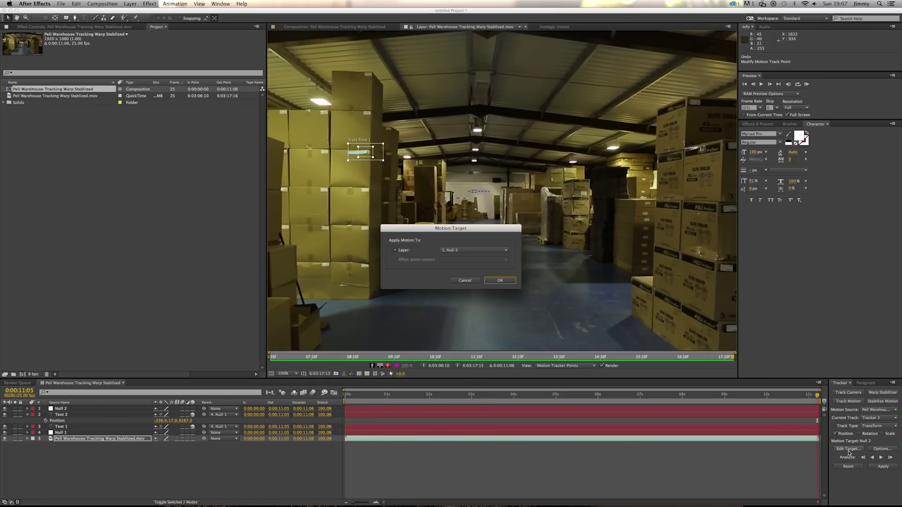
pyautogui.click(479, 253)
pyautogui.click(467, 258)
pyautogui.click(497, 280)
pyautogui.click(882, 467)
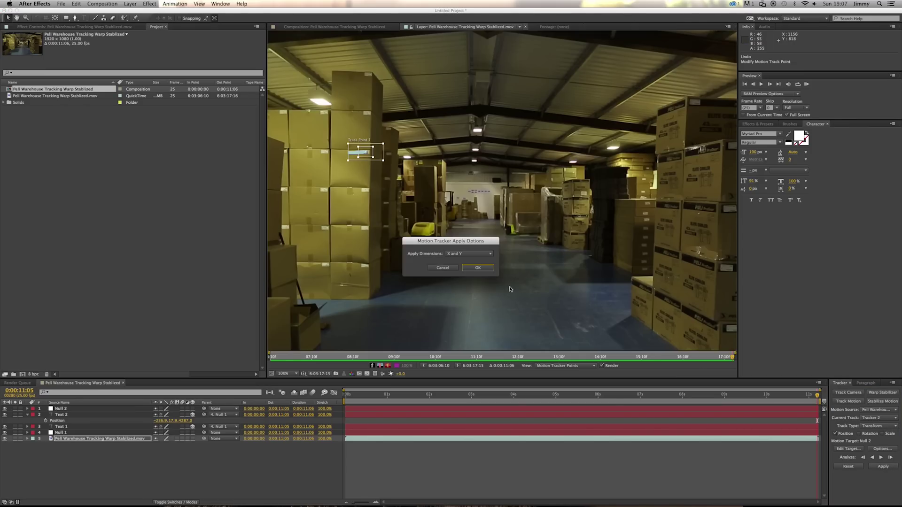
pyautogui.click(483, 272)
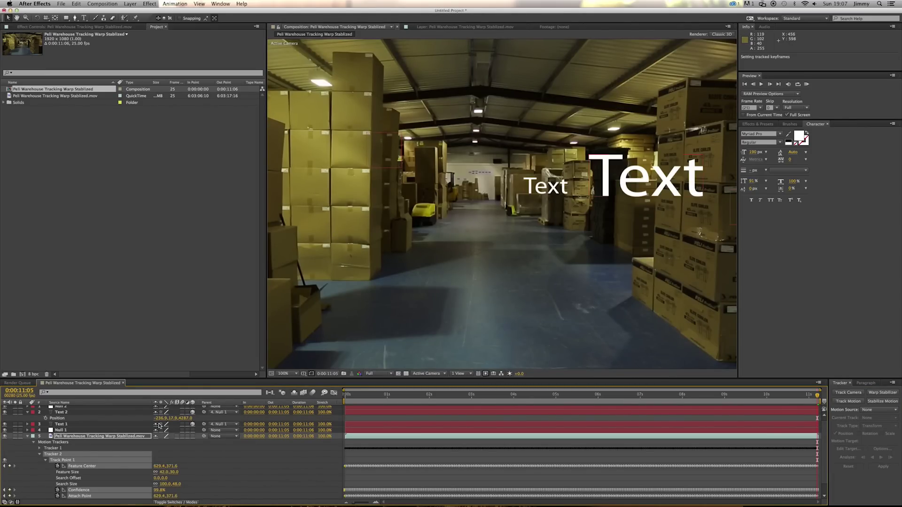
pyautogui.click(28, 439)
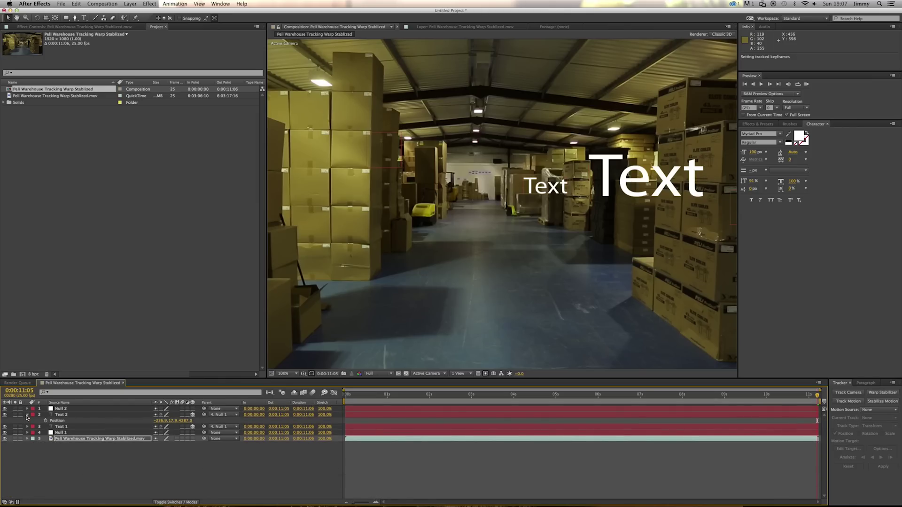
pyautogui.click(77, 477)
# Step: Rename the Null 2 layer Left Box and the Null 1 layer Right Box
pyautogui.click(61, 410)
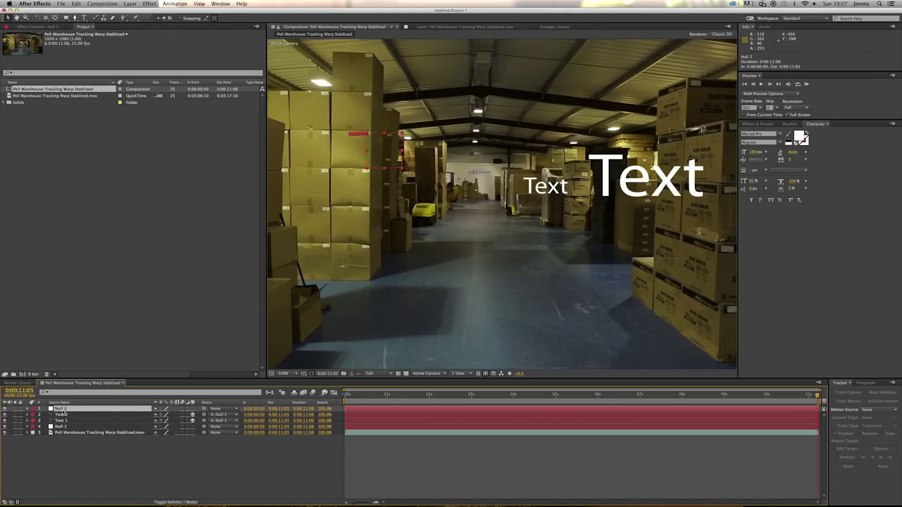
pyautogui.press('Return')
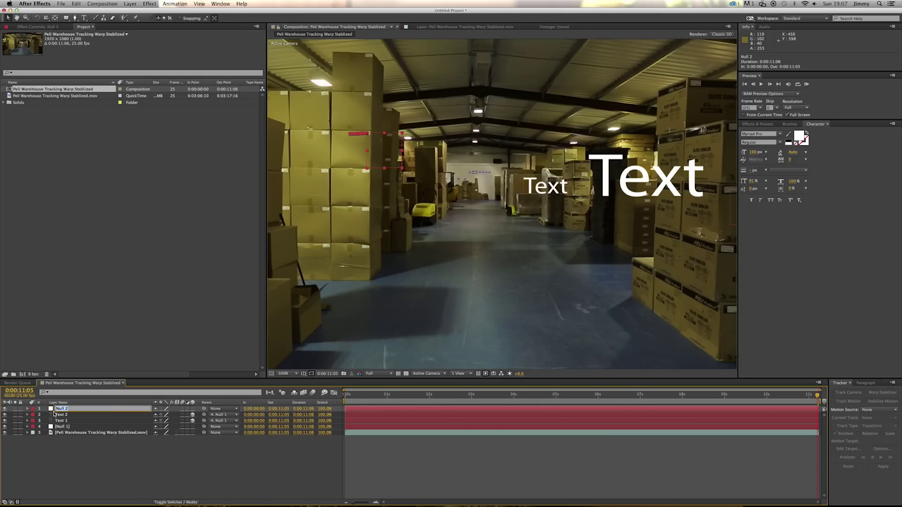
pyautogui.write('Left Box')
pyautogui.click(67, 426)
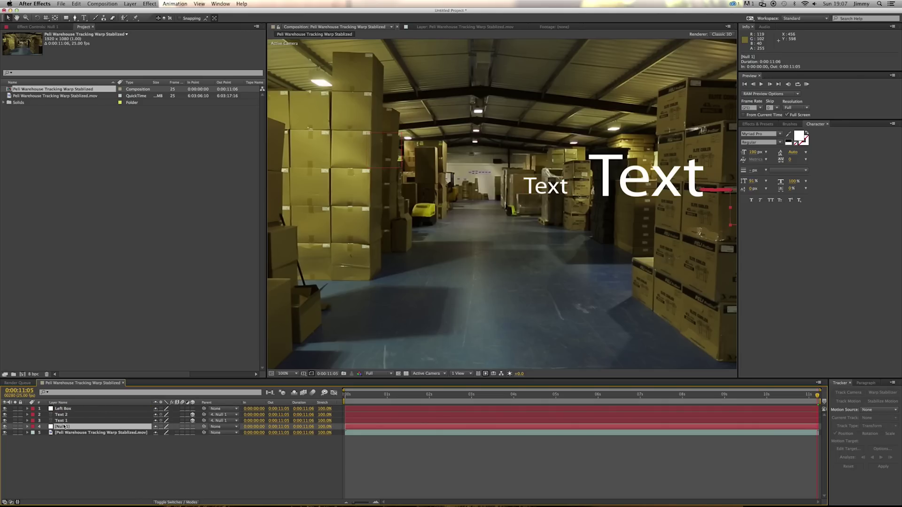
pyautogui.press('Return')
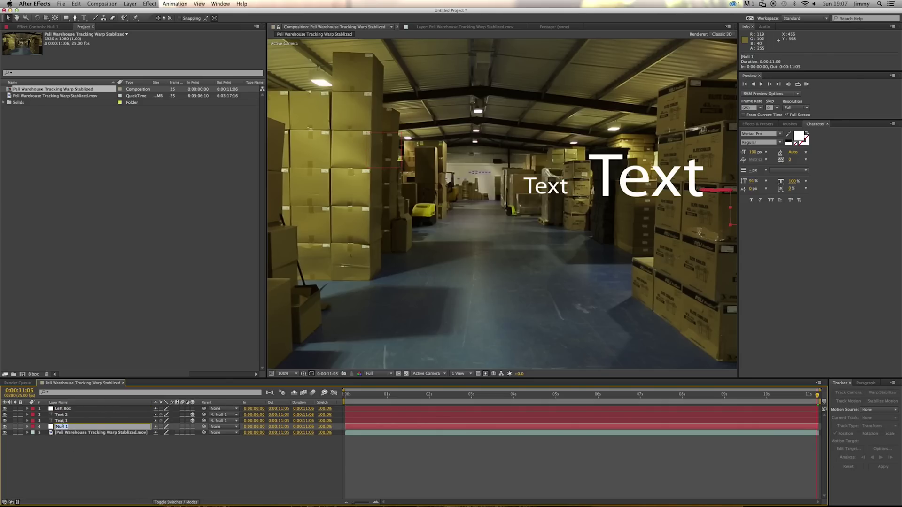
pyautogui.write('Right Box')
pyautogui.press('Return')
pyautogui.click(408, 477)
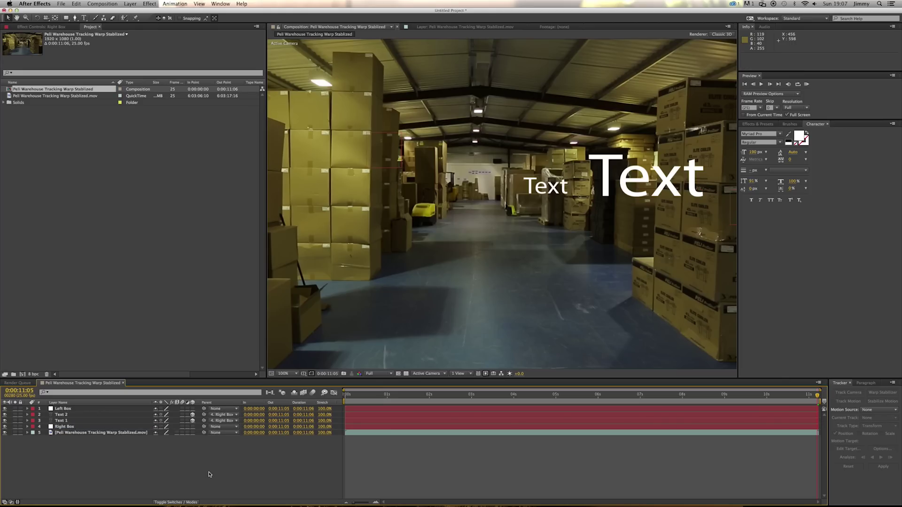
# Step: Give the Right Box, Text 1 and Text 2 layers the Green label colour
pyautogui.click(71, 426)
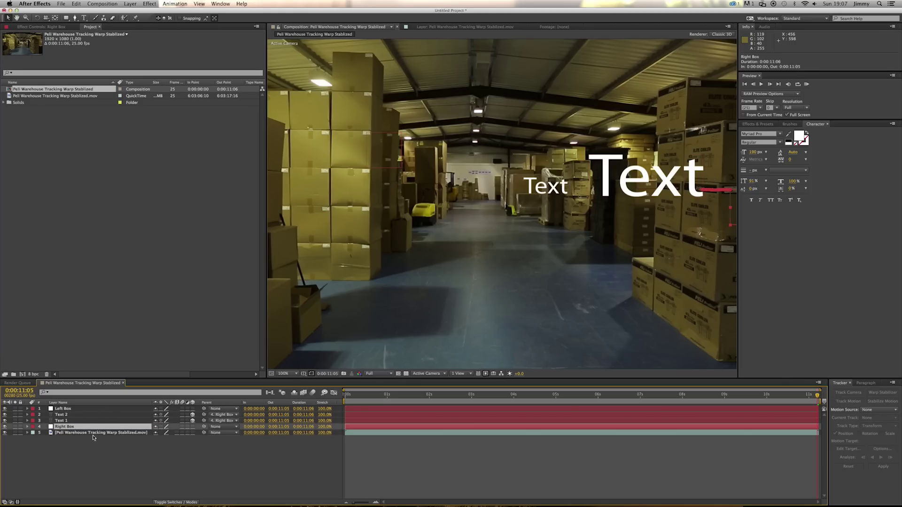
pyautogui.keyDown('shift'); pyautogui.click(64, 421); pyautogui.keyUp('shift')
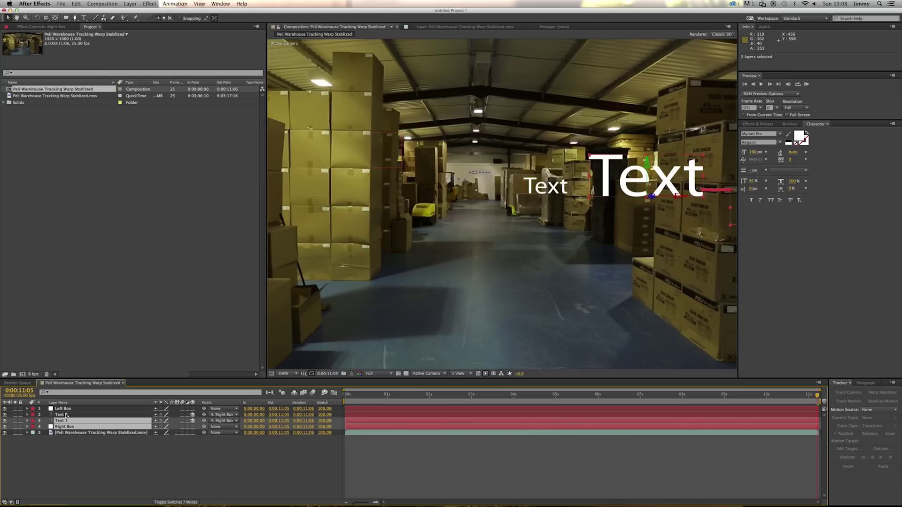
pyautogui.keyDown('shift'); pyautogui.click(67, 416); pyautogui.keyUp('shift')
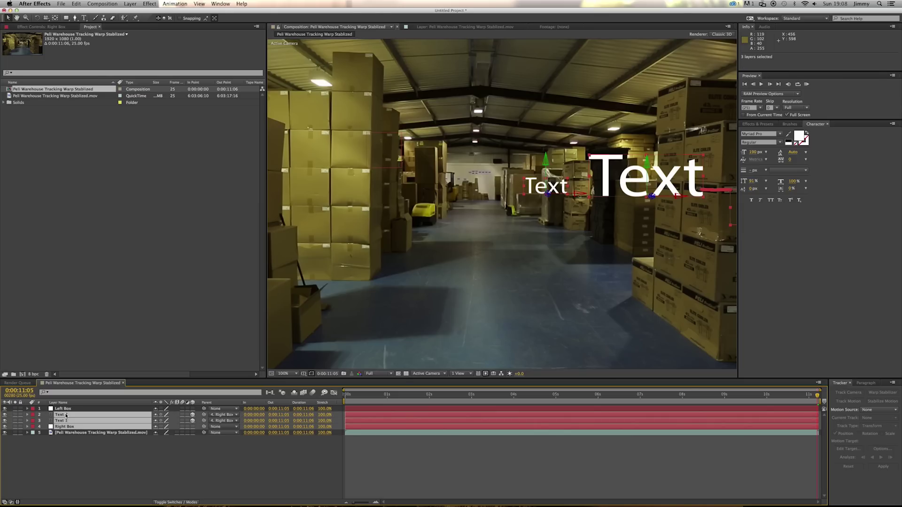
pyautogui.click(34, 424)
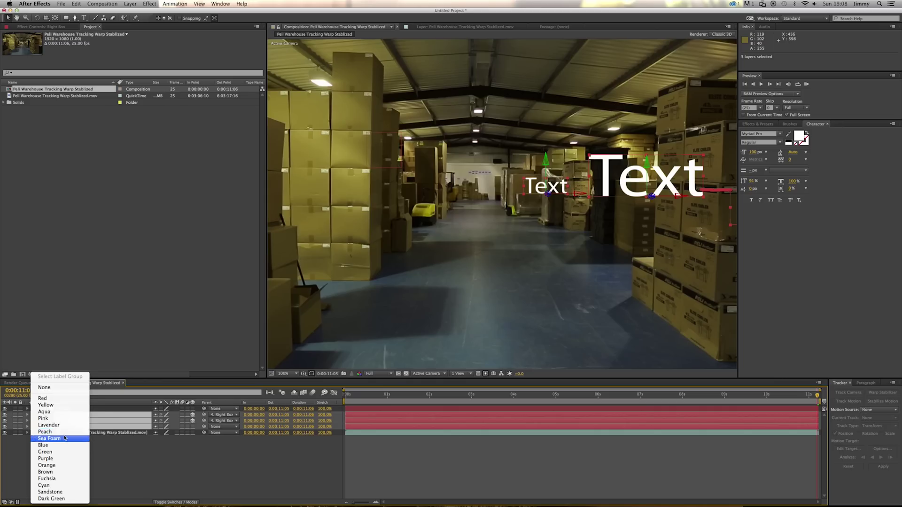
pyautogui.click(45, 452)
pyautogui.click(299, 462)
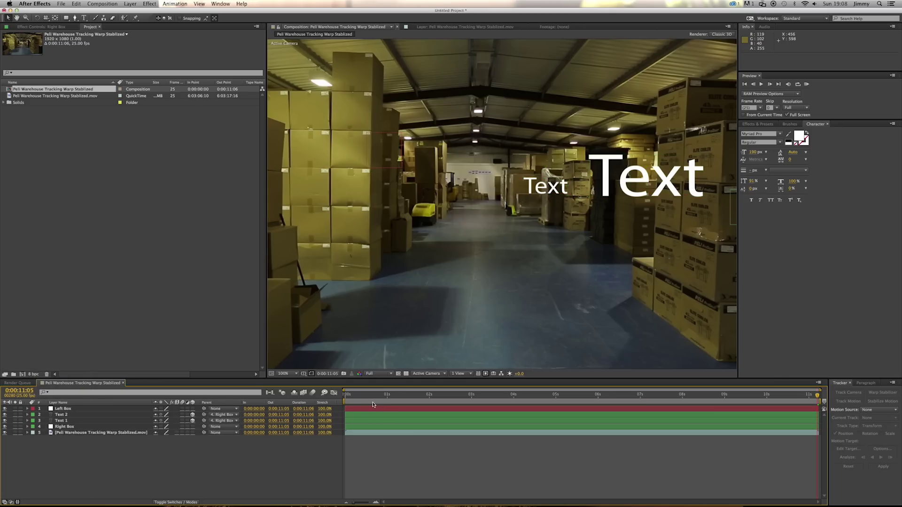
# Step: Add a text layer reading Texticle over the upper part of the tall cardboard box stack
pyautogui.click(89, 409)
pyautogui.moveTo(463, 177); pyautogui.dragTo(486, 201)
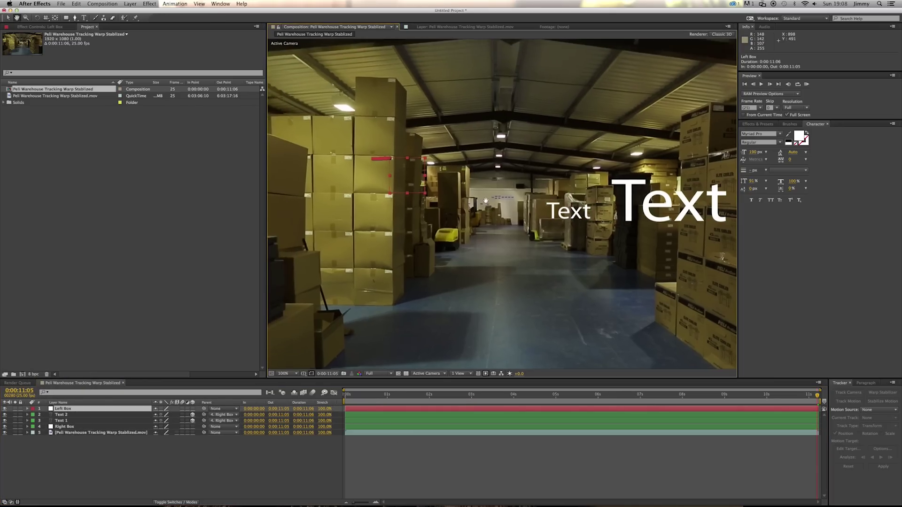
pyautogui.click(85, 18)
pyautogui.click(411, 136)
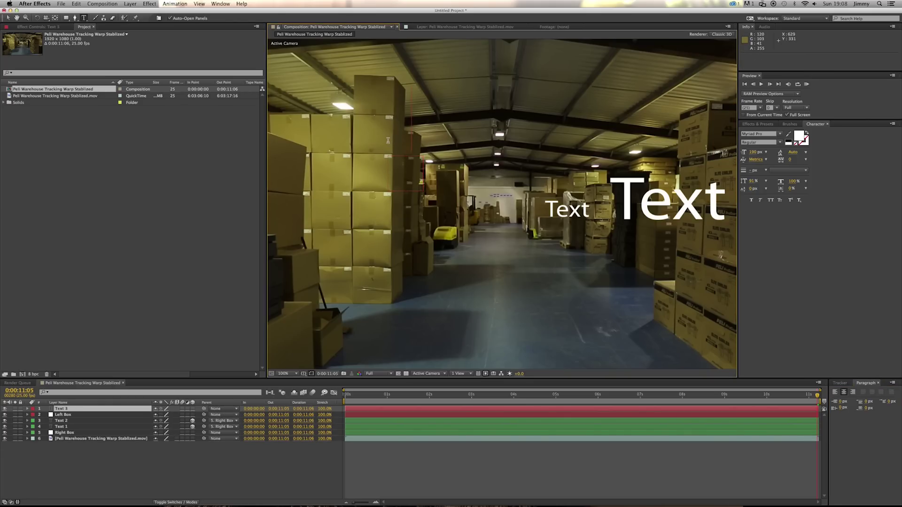
pyautogui.write('Texti')
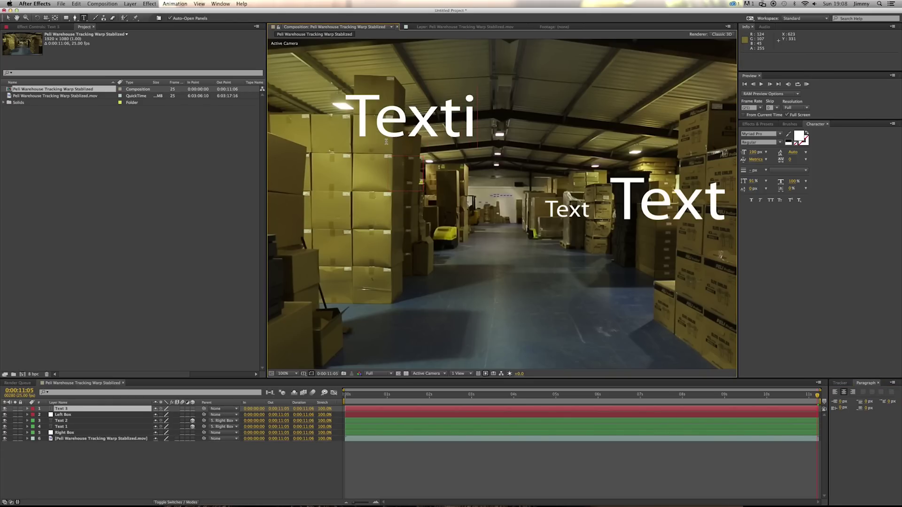
pyautogui.write('cle')
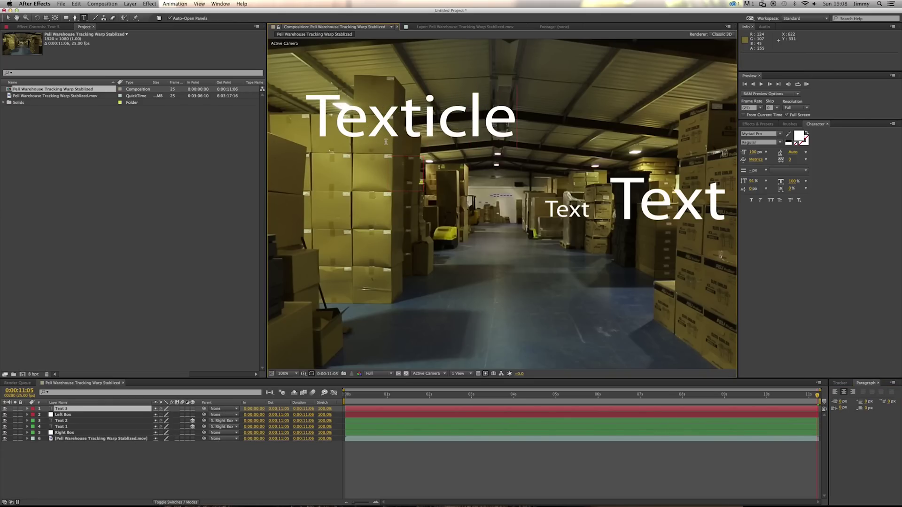
pyautogui.click(297, 469)
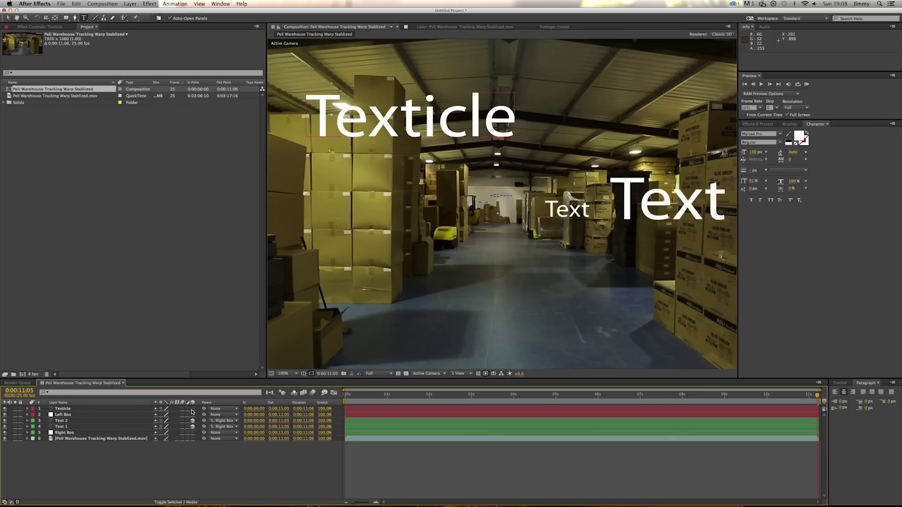
# Step: Make the Texticle layer 3D, parent it to Left Box, and scrub from the start to 0:00:05:07
pyautogui.moveTo(205, 411); pyautogui.dragTo(68, 416)
pyautogui.press('v')
pyautogui.moveTo(347, 399); pyautogui.dragTo(567, 397)
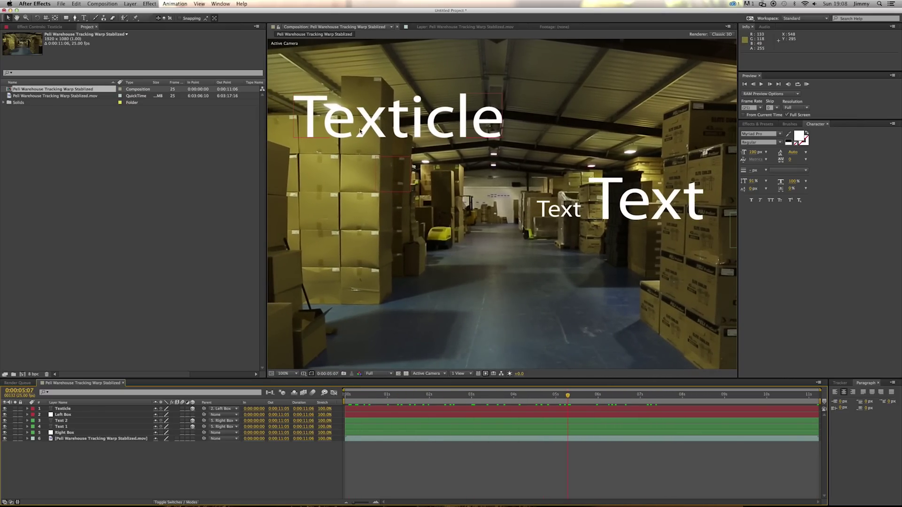
# Step: Move the Texticle text beside the tall box stack, set its font size to 105 px, and preview the tracked motion
pyautogui.moveTo(360, 134); pyautogui.dragTo(447, 150)
pyautogui.moveTo(756, 151); pyautogui.dragTo(494, 166)
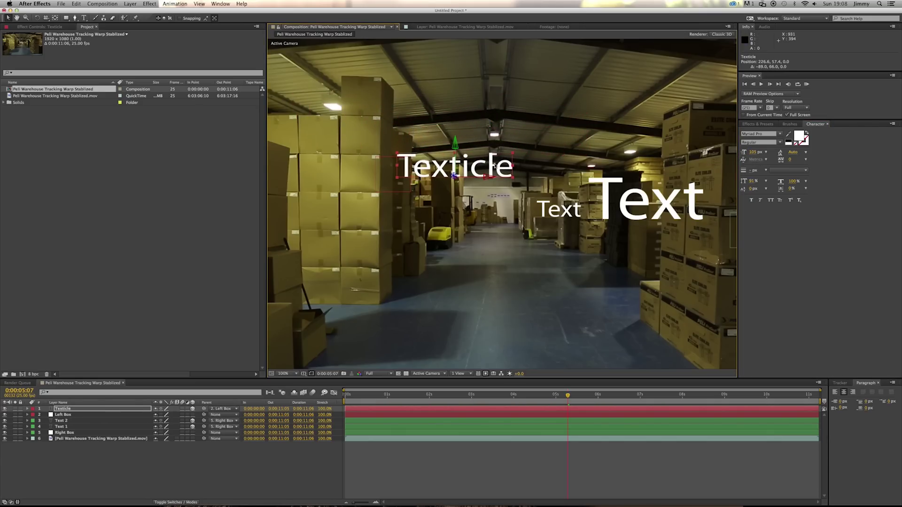
pyautogui.press('space')
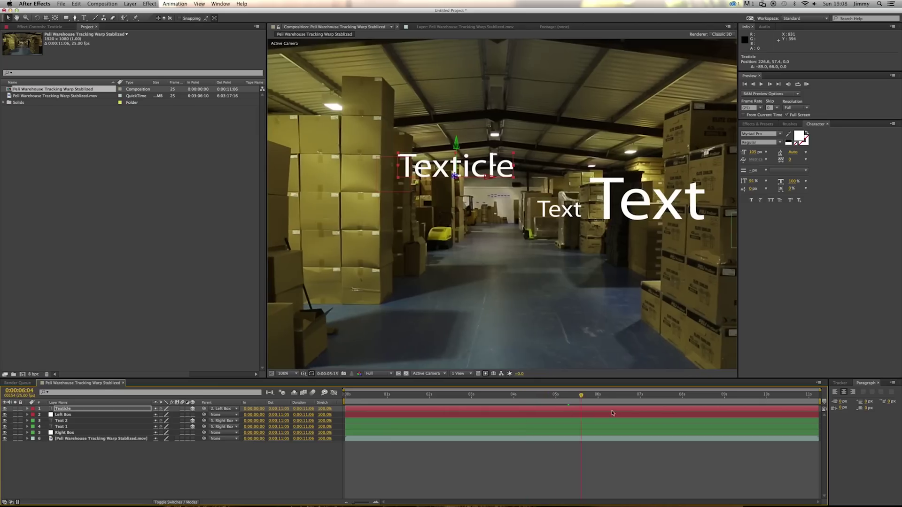
pyautogui.press('space')
pyautogui.click(402, 185)
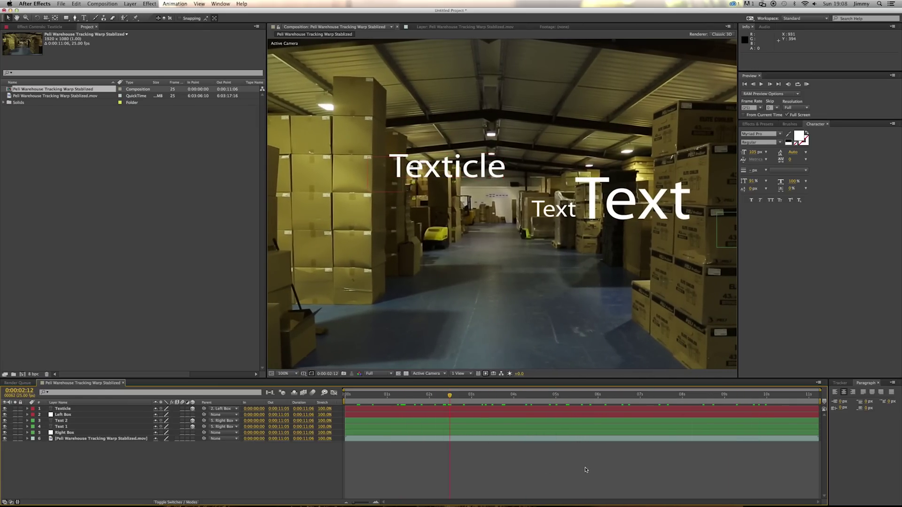
# Step: Switch to Finder and preview Peli Warehouse Tracking Warp Stablized 2_2.mov as a reference, then return to the After Effects composition
pyautogui.press('super+Tab')
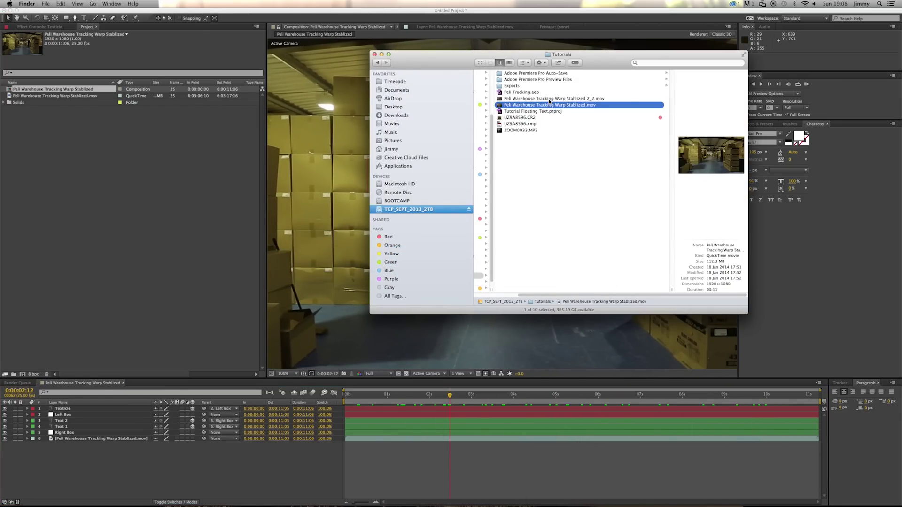
pyautogui.click(550, 99)
pyautogui.press('space')
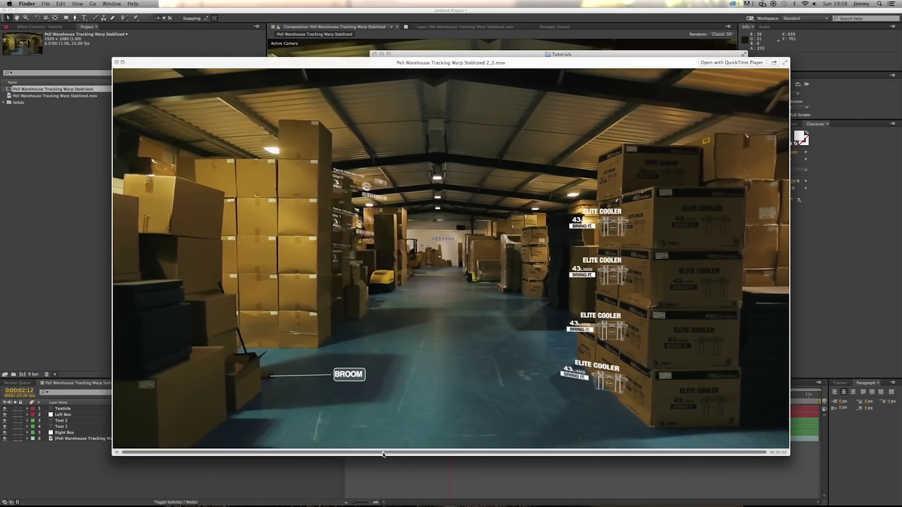
pyautogui.moveTo(382, 454)
pyautogui.mouseDown()
pyautogui.moveTo(393, 454)
pyautogui.moveTo(277, 454)
pyautogui.moveTo(392, 460)
pyautogui.mouseUp()
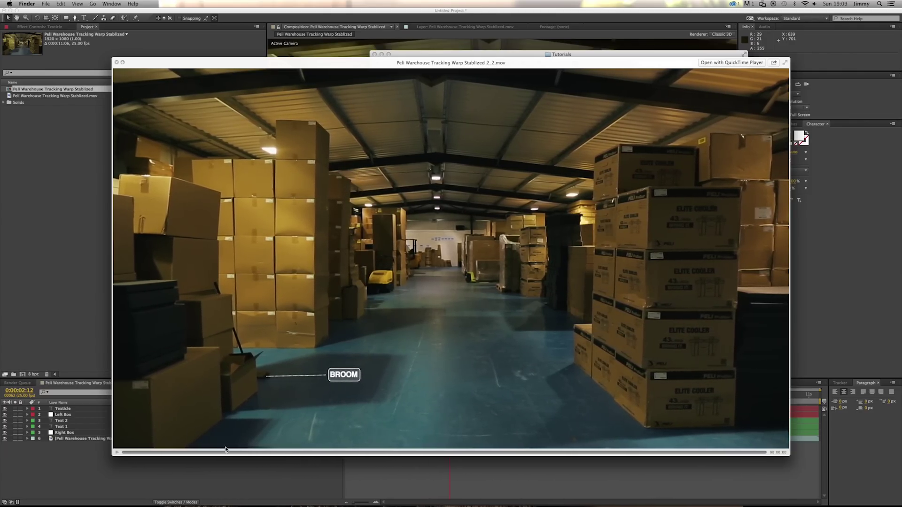
pyautogui.press('space')
pyautogui.click(548, 471)
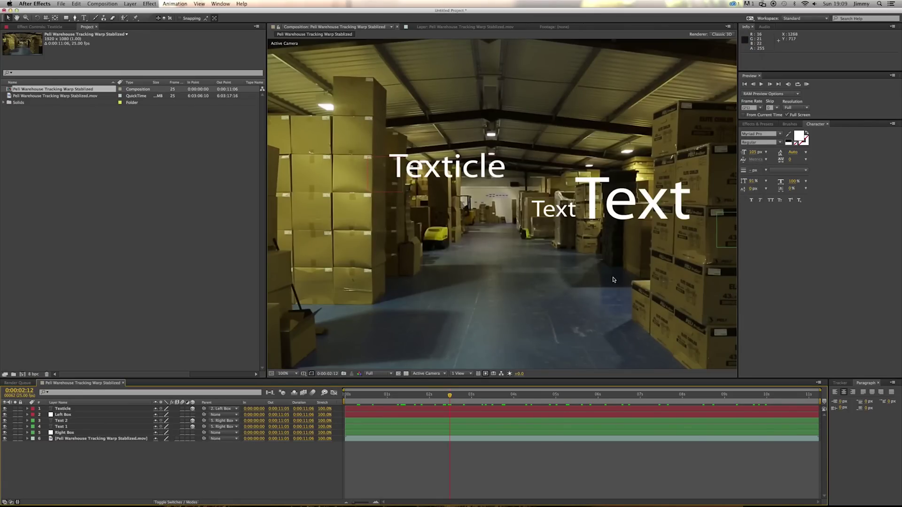
# Step: Hide the Texticle and Text 2 layers
pyautogui.moveTo(612, 280); pyautogui.dragTo(599, 184)
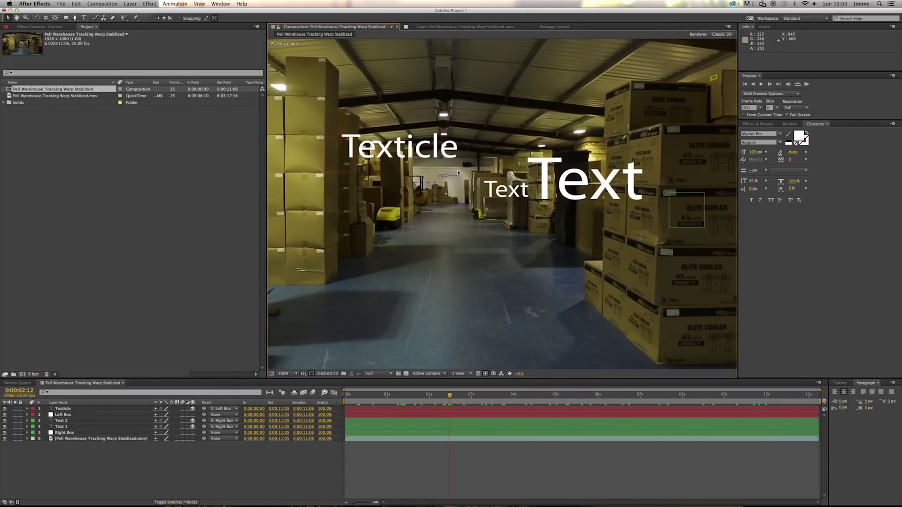
pyautogui.click(4, 408)
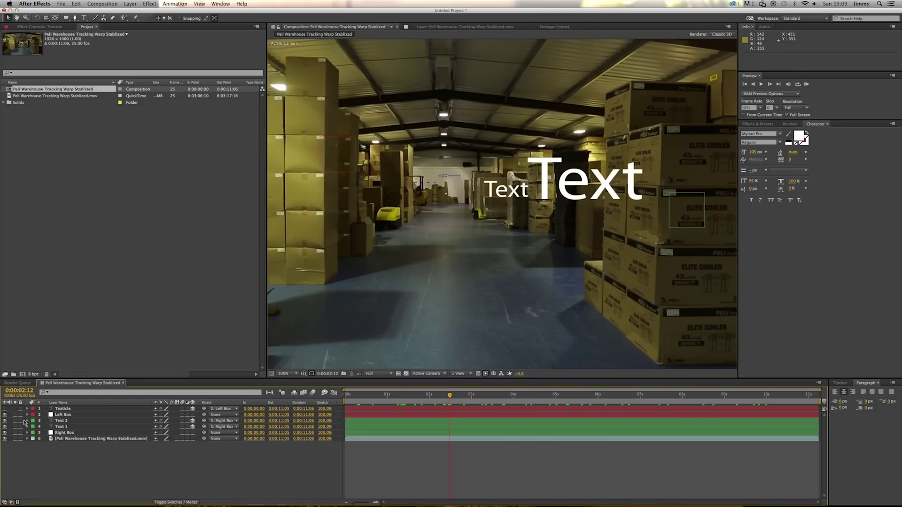
pyautogui.click(5, 420)
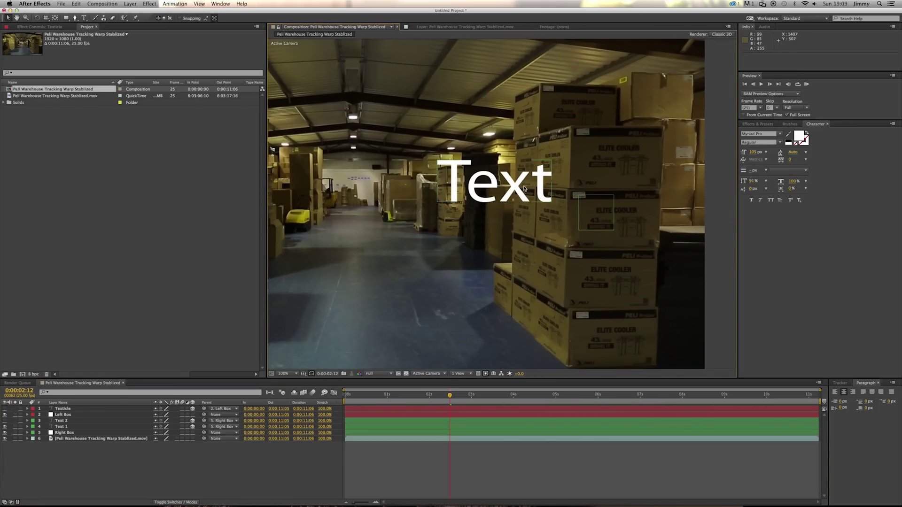
# Step: Move Text 1 up beside the upper Elite Cooler box, stack three duplicates below it beside the lower boxes, and scrub to check
pyautogui.moveTo(518, 191); pyautogui.dragTo(519, 165)
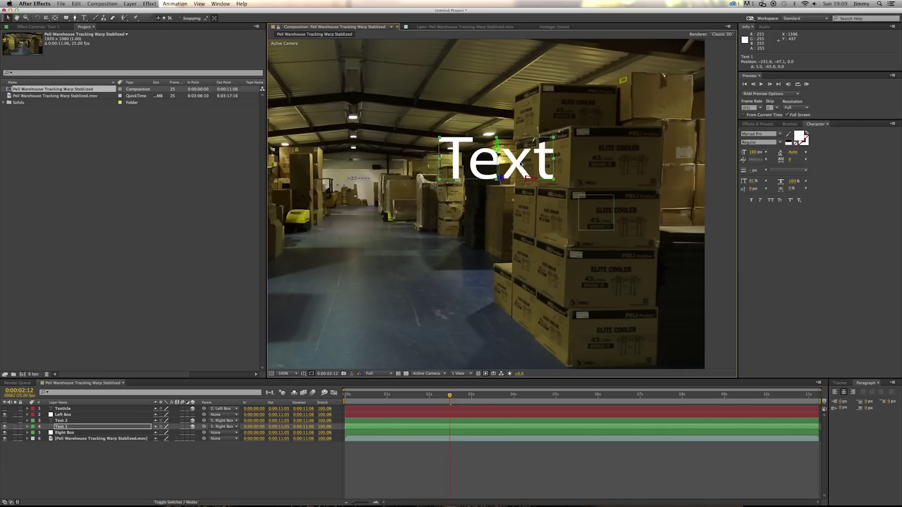
pyautogui.press('super+d')
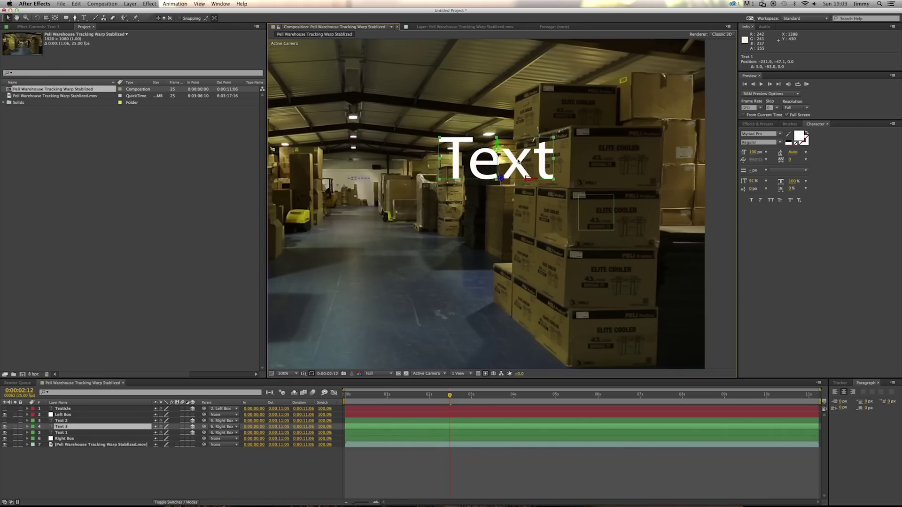
pyautogui.moveTo(499, 149); pyautogui.dragTo(524, 253)
pyautogui.press('super+d')
pyautogui.press('super+d')
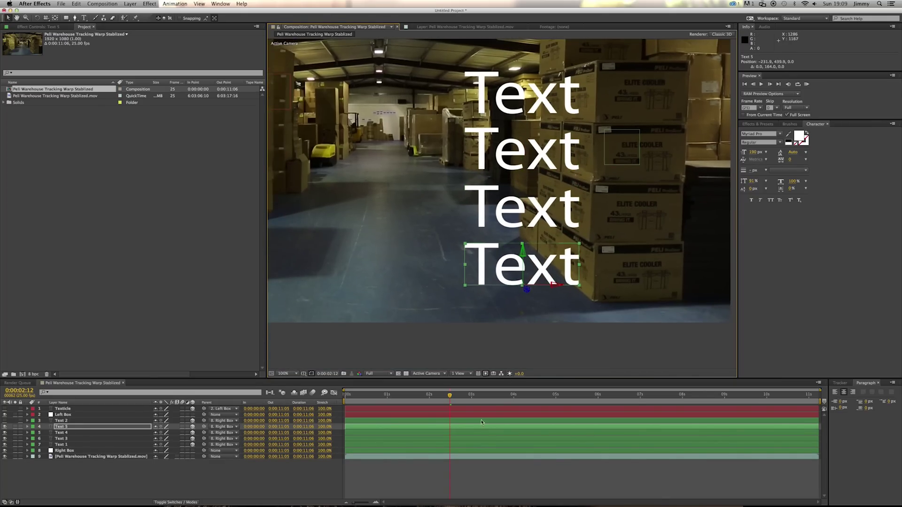
pyautogui.moveTo(452, 398); pyautogui.dragTo(414, 399)
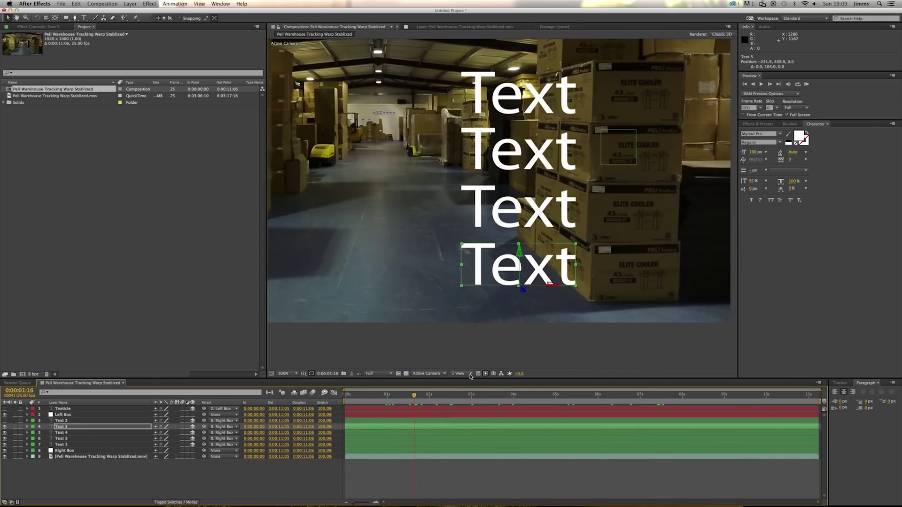
pyautogui.moveTo(567, 245); pyautogui.dragTo(576, 265)
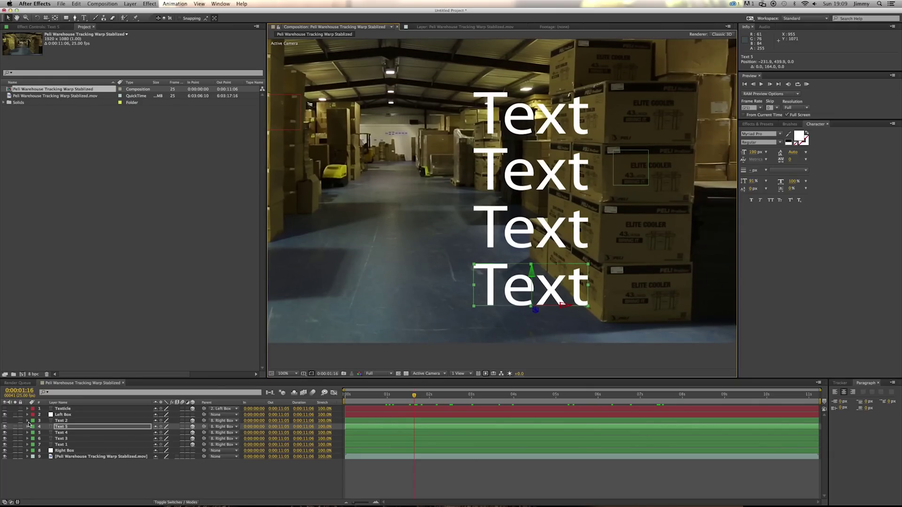
# Step: Select the Text 1, Text 3, Text 4 and Text 5 layers together
pyautogui.keyDown('shift'); pyautogui.click(83, 441); pyautogui.keyUp('shift')
pyautogui.click(78, 475)
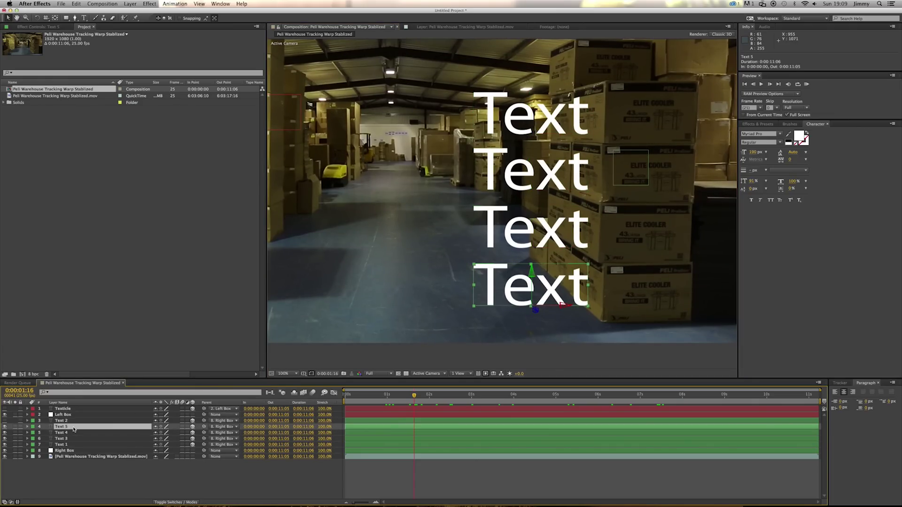
pyautogui.click(67, 427)
pyautogui.keyDown('shift'); pyautogui.click(65, 445); pyautogui.keyUp('shift')
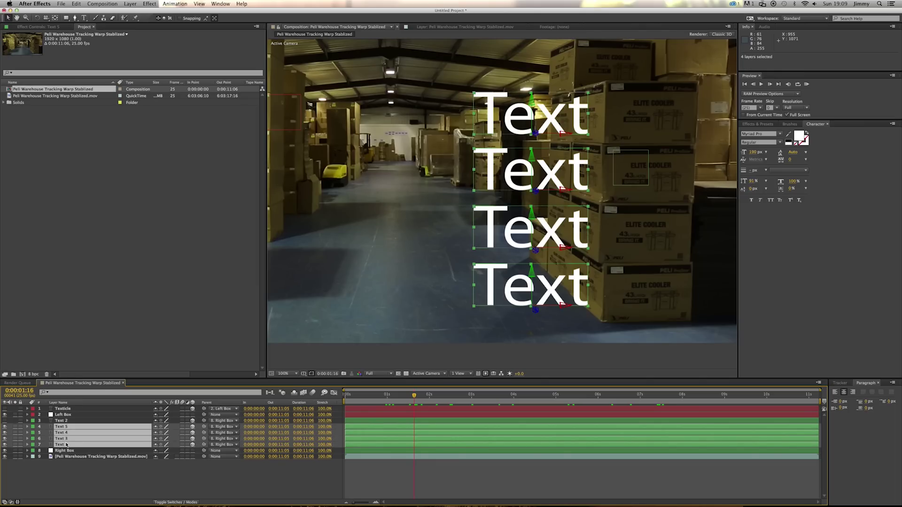
pyautogui.press('r')
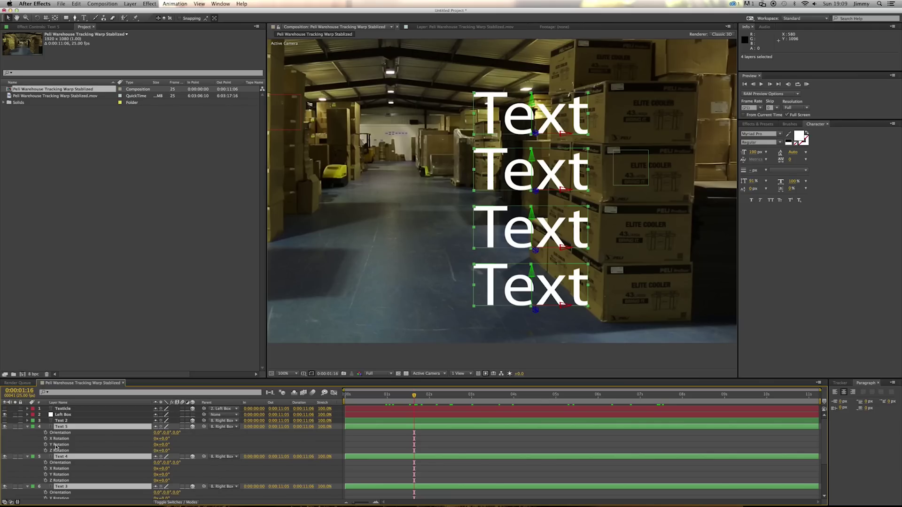
pyautogui.moveTo(162, 444)
pyautogui.mouseDown()
pyautogui.moveTo(204, 444)
pyautogui.moveTo(169, 446)
pyautogui.moveTo(202, 450)
pyautogui.moveTo(173, 452)
pyautogui.mouseUp()
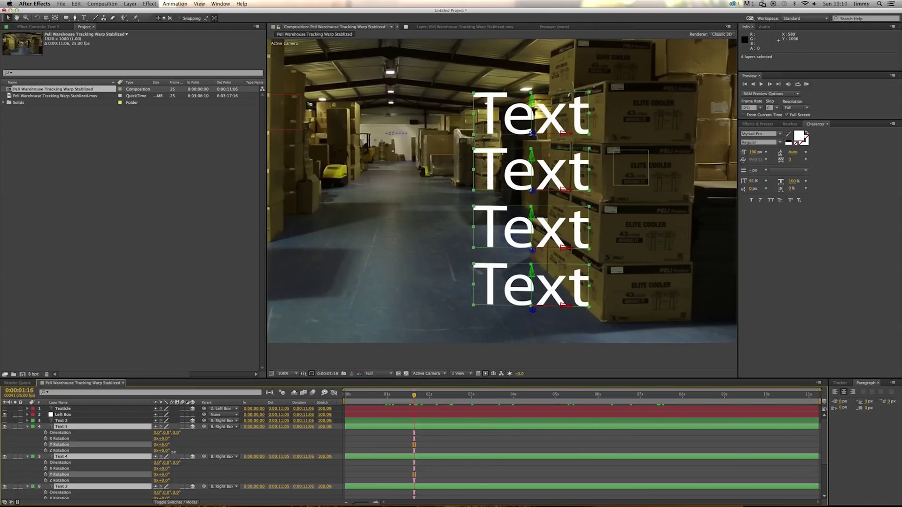
pyautogui.moveTo(173, 452); pyautogui.dragTo(172, 452)
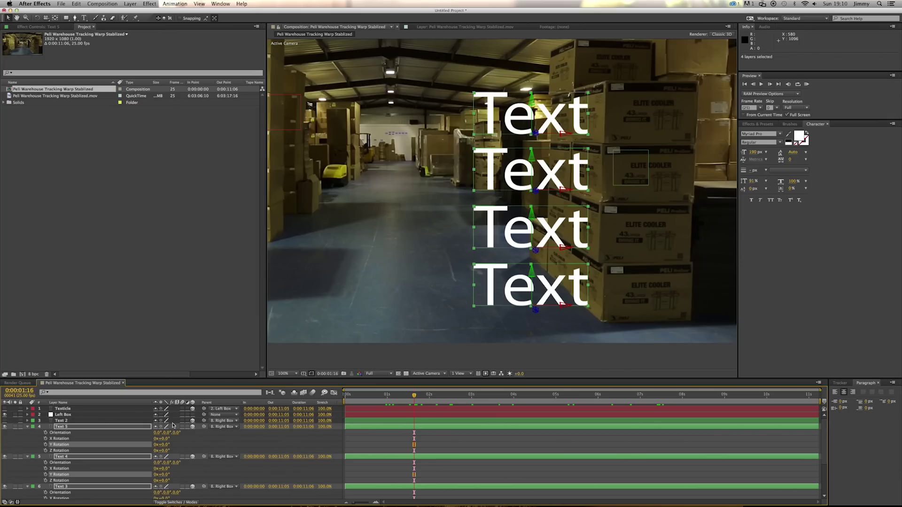
# Step: Set the four text layers' anchor points to 160, 0, 0 and shift the layers 154 px right, back against the boxes
pyautogui.press('a')
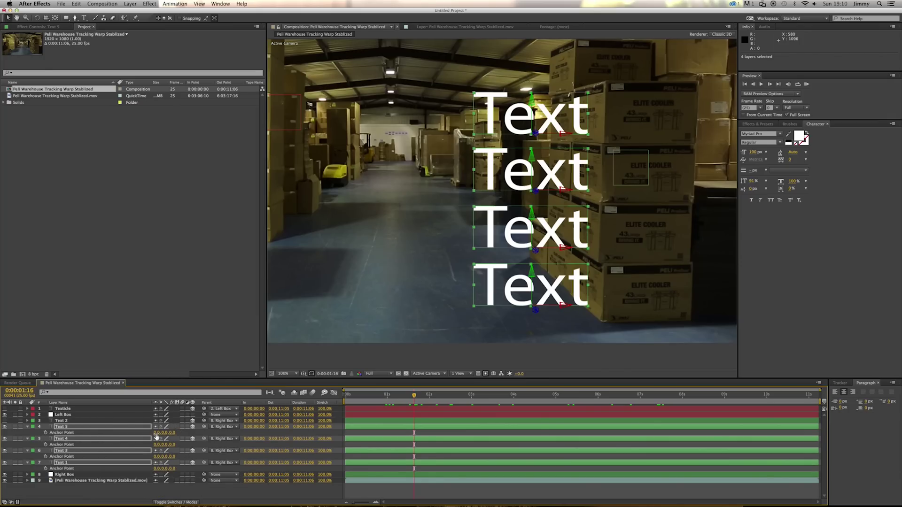
pyautogui.moveTo(156, 436); pyautogui.dragTo(181, 432)
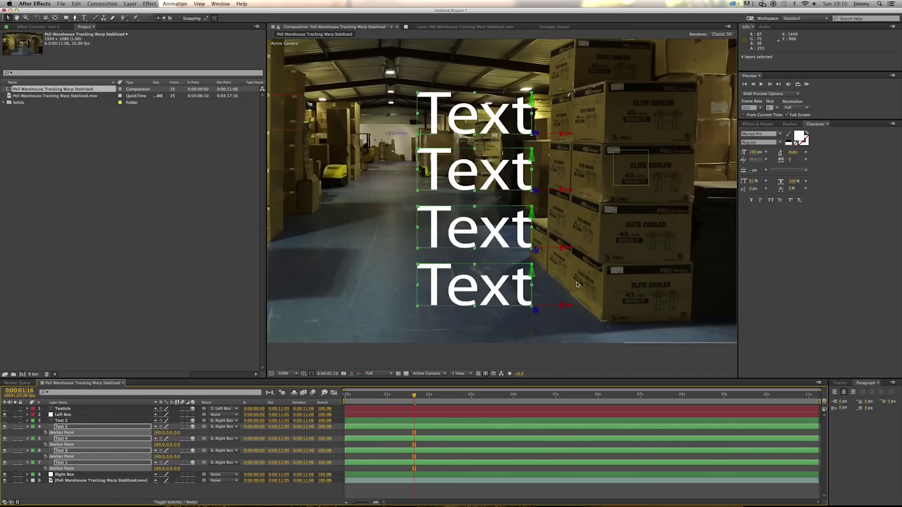
pyautogui.moveTo(564, 249); pyautogui.dragTo(618, 251)
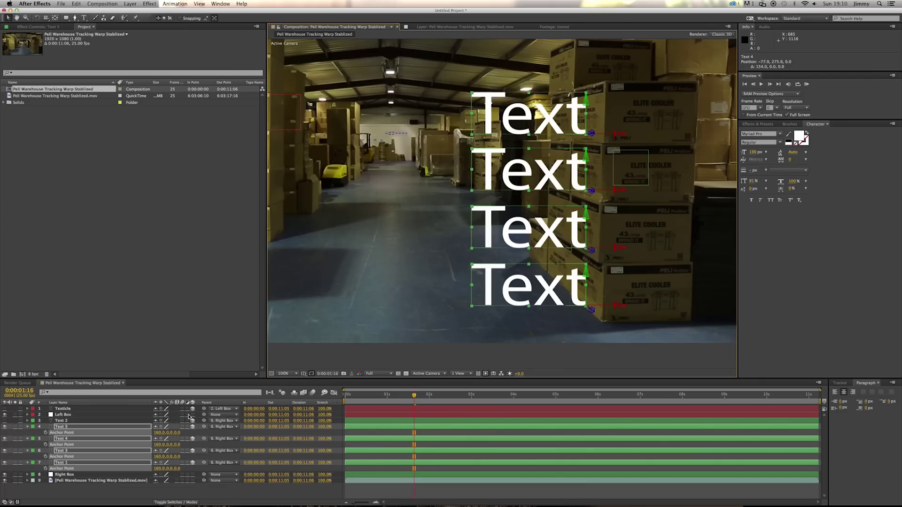
pyautogui.press('r')
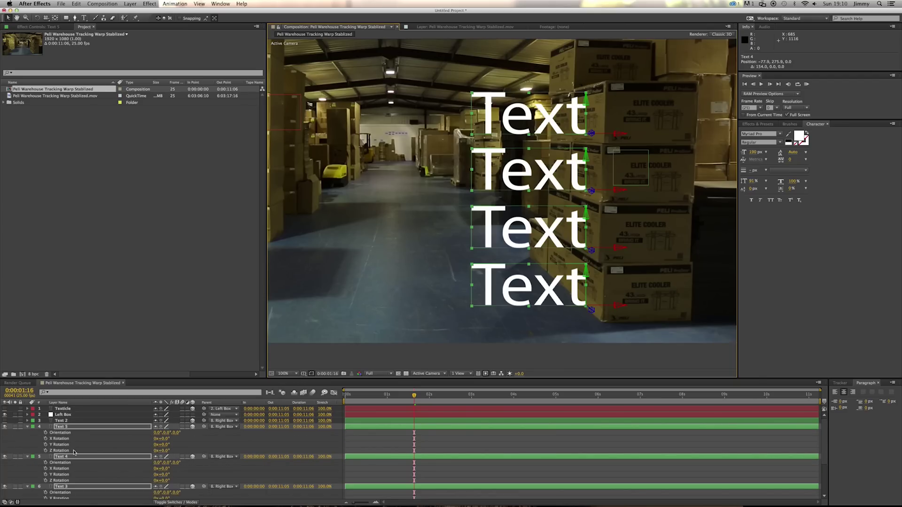
pyautogui.moveTo(166, 447)
pyautogui.mouseDown()
pyautogui.moveTo(202, 448)
pyautogui.moveTo(181, 451)
pyautogui.mouseUp()
pyautogui.press('super+z')
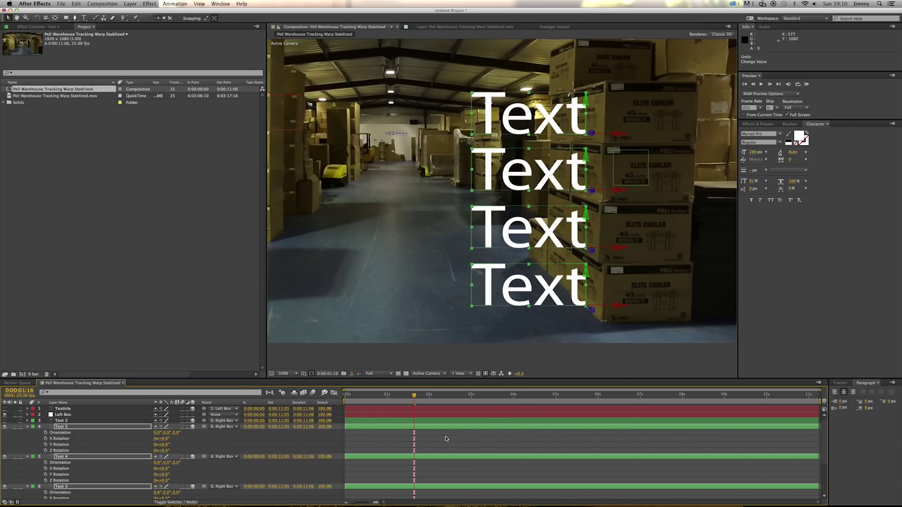
# Step: Add a one-node camera named Camera 1 to the composition, keeping the default settings
pyautogui.click(129, 4)
pyautogui.moveTo(139, 13)
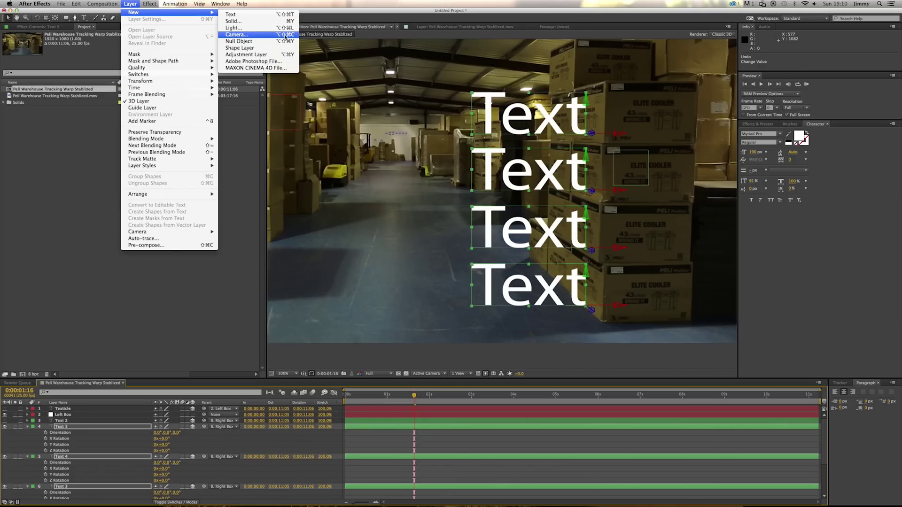
pyautogui.click(252, 36)
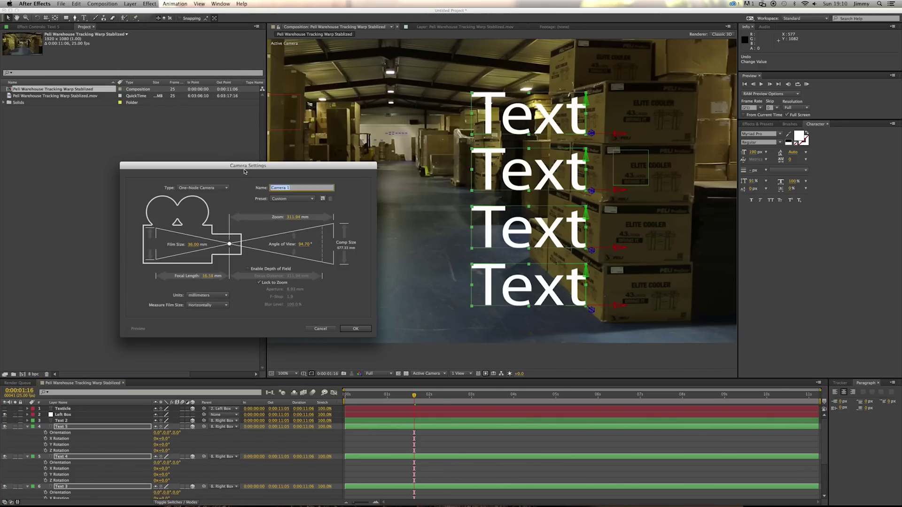
pyautogui.click(349, 329)
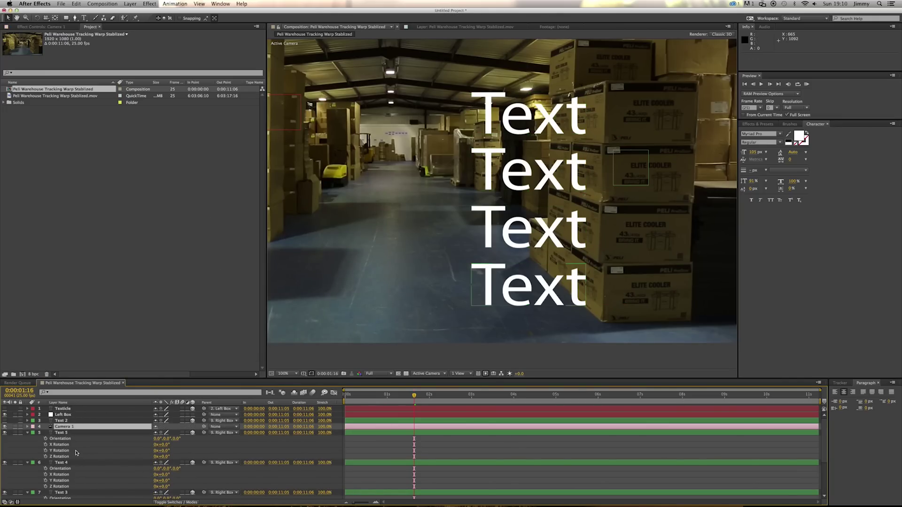
# Step: Set the Y Rotation of the Text 1, Text 3, Text 4 and Text 5 layers to 94°
pyautogui.click(63, 433)
pyautogui.scroll(-5, 61, 460)
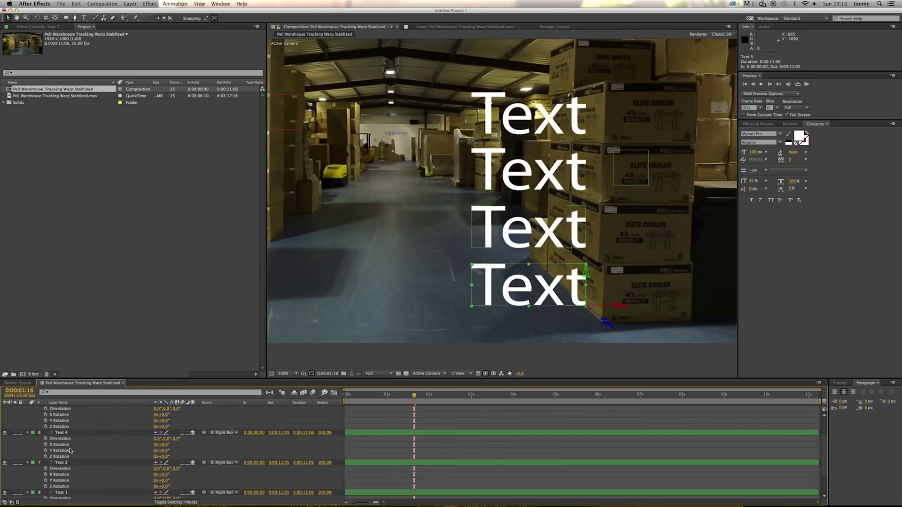
pyautogui.keyDown('shift'); pyautogui.click(61, 459); pyautogui.keyUp('shift')
pyautogui.scroll(3, 108, 458)
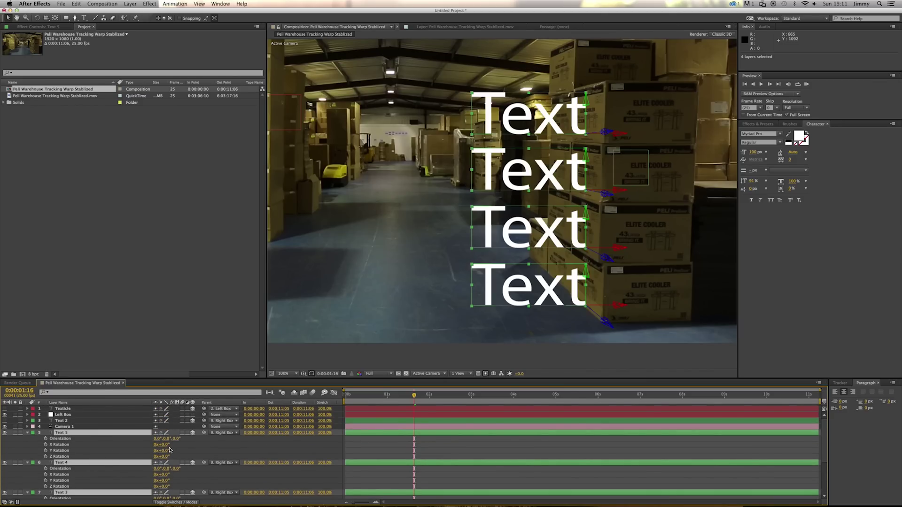
pyautogui.moveTo(163, 450); pyautogui.dragTo(203, 455)
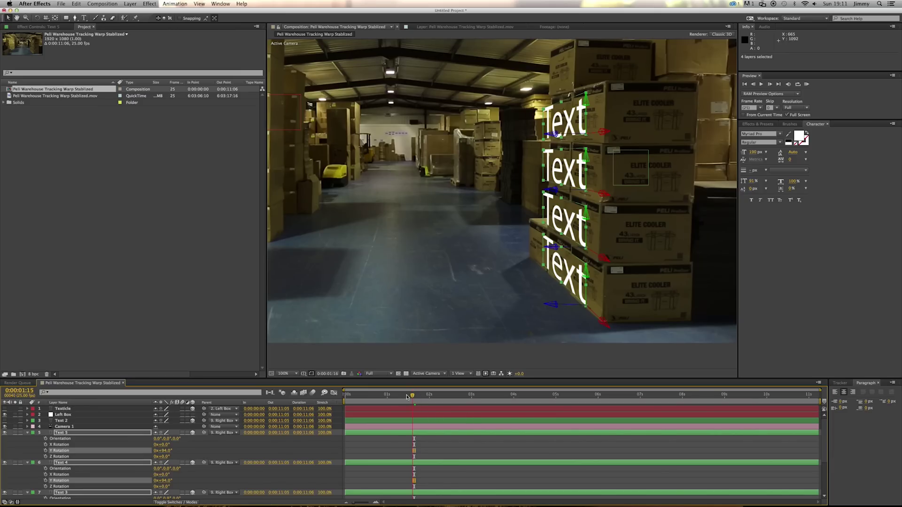
# Step: Add Y Rotation keyframes at 0:00:01:00 to the four text layers, holding their current 94° angle
pyautogui.moveTo(406, 397); pyautogui.dragTo(388, 402)
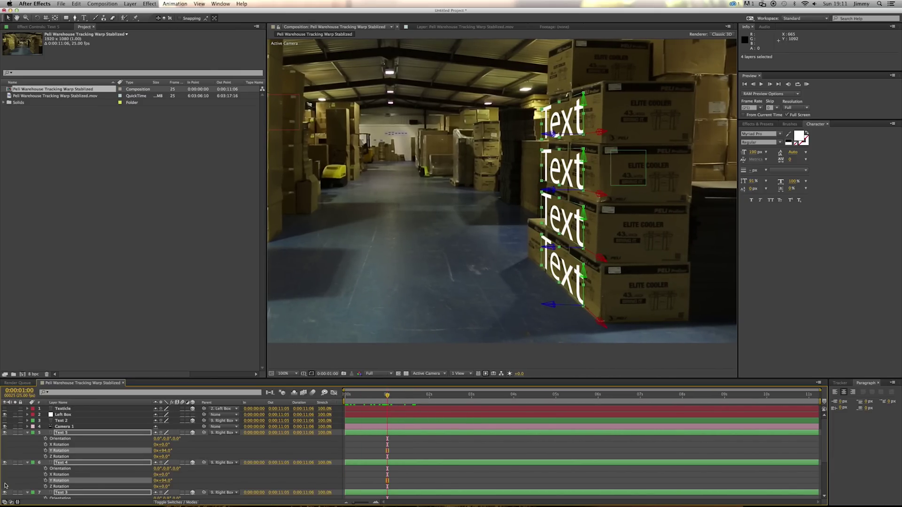
pyautogui.click(46, 450)
pyautogui.scroll(-5, 386, 456)
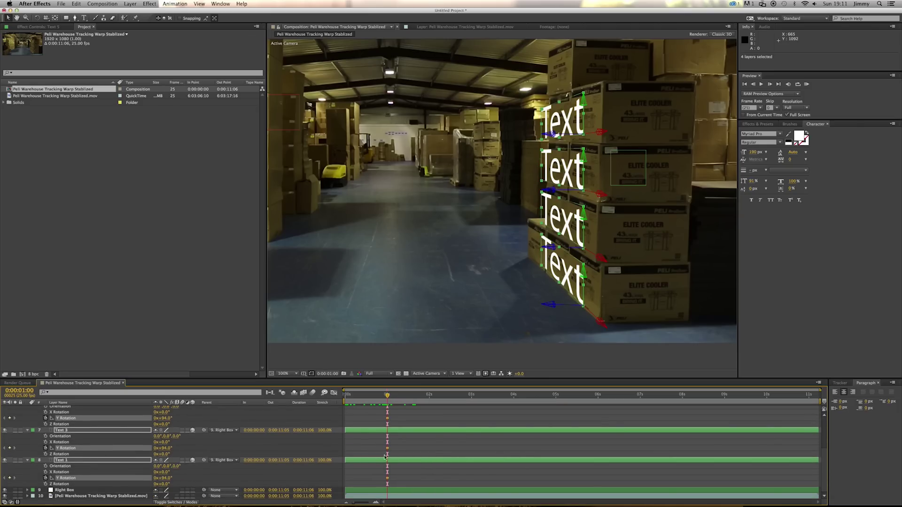
pyautogui.scroll(5, 389, 450)
pyautogui.scroll(-3, 52, 451)
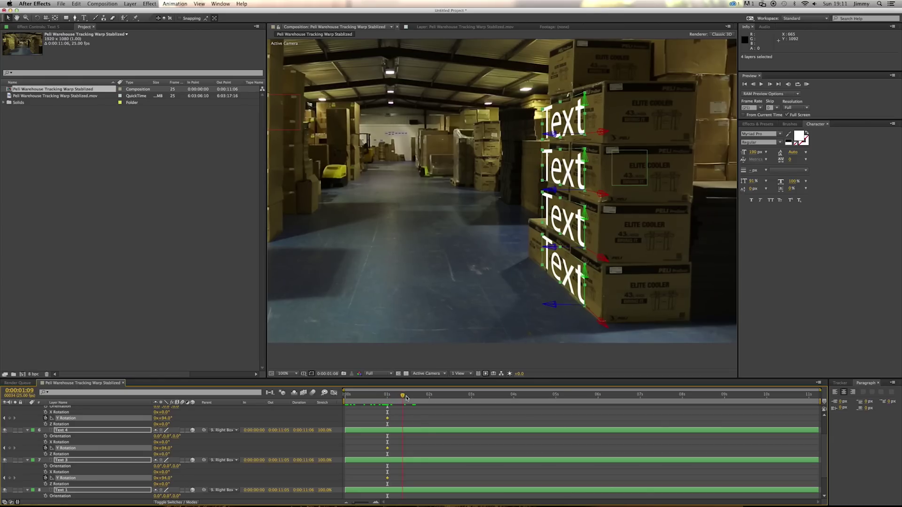
# Step: Keyframe the four text layers' Y Rotation to 0° at 0:00:01:15, and scrub back to 0:00:01:00 to check the swing
pyautogui.moveTo(388, 396); pyautogui.dragTo(413, 398)
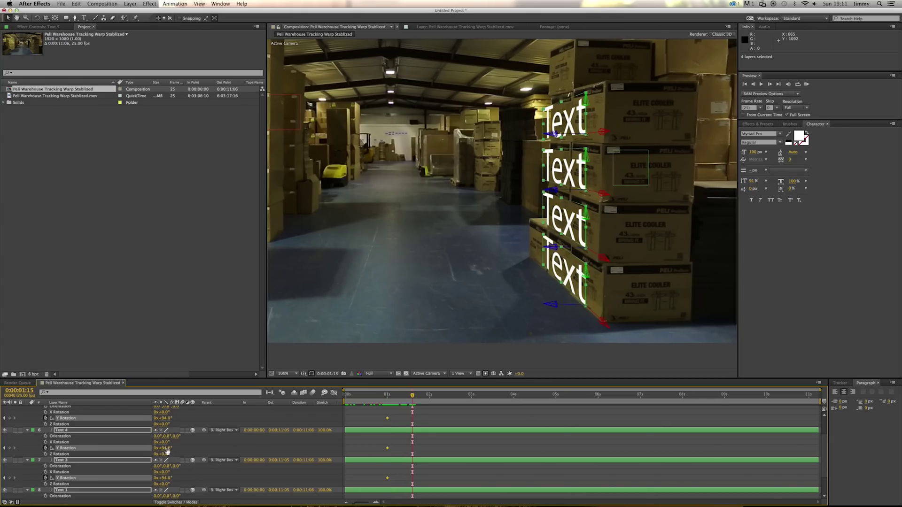
pyautogui.moveTo(163, 448); pyautogui.dragTo(144, 459)
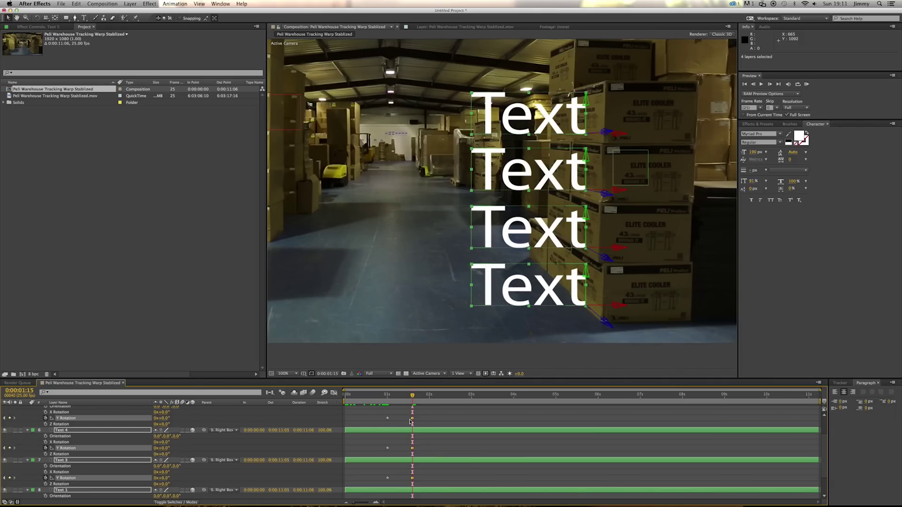
pyautogui.scroll(-1, 409, 419)
pyautogui.moveTo(414, 397); pyautogui.dragTo(388, 404)
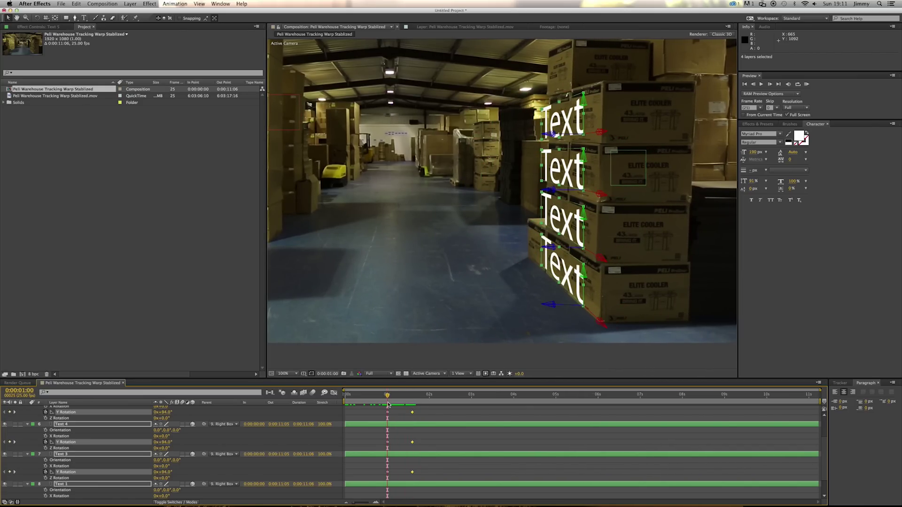
pyautogui.moveTo(388, 396)
pyautogui.mouseDown()
pyautogui.moveTo(411, 403)
pyautogui.moveTo(388, 404)
pyautogui.mouseUp()
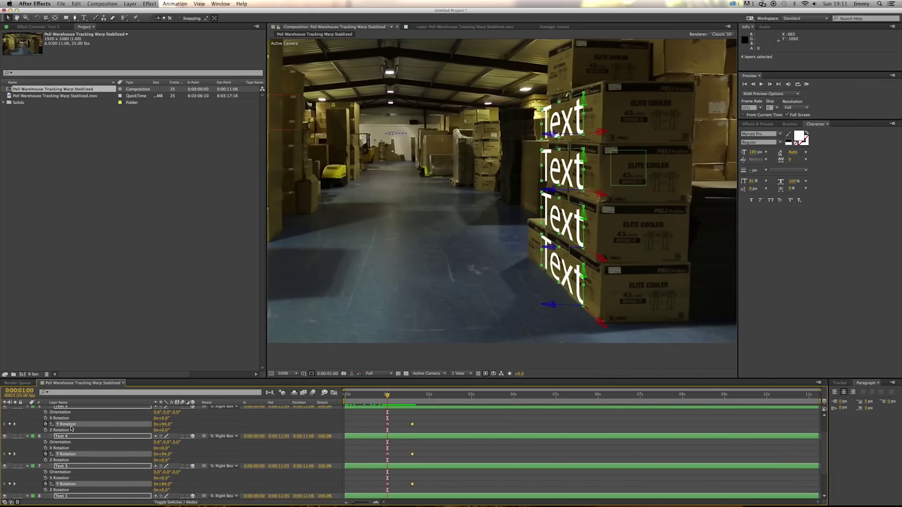
pyautogui.scroll(1, 71, 428)
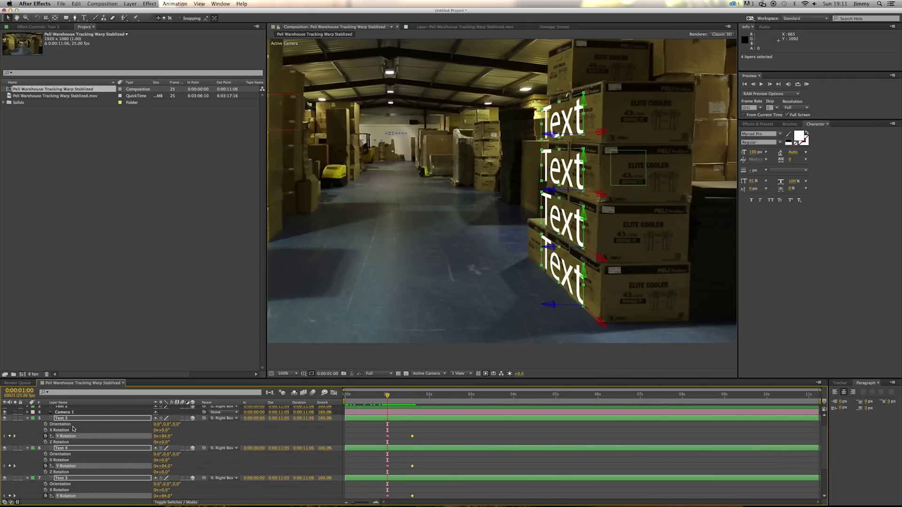
# Step: Reselect Text 5, Text 4, Text 3 and Text 1, and show their Opacity together with their Rotation properties
pyautogui.click(107, 418)
pyautogui.keyDown('shift'); pyautogui.click(70, 448); pyautogui.keyUp('shift')
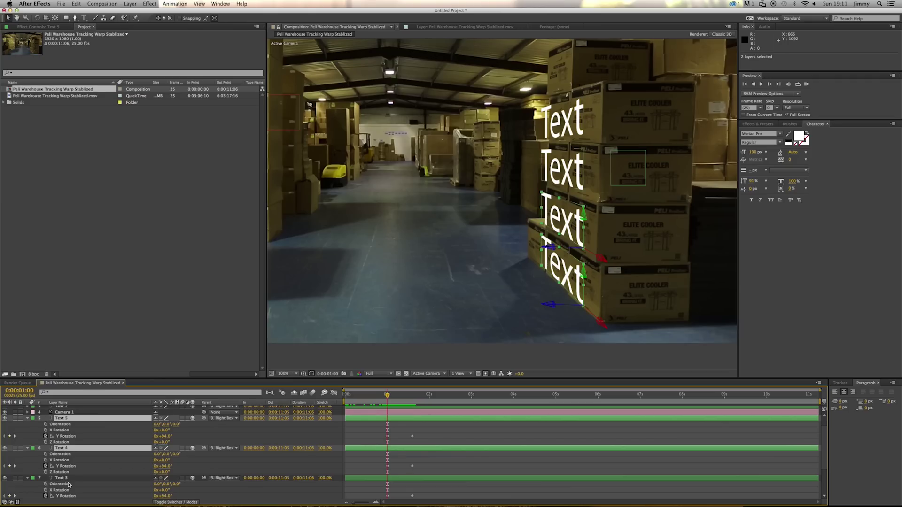
pyautogui.keyDown('shift'); pyautogui.click(61, 478); pyautogui.keyUp('shift')
pyautogui.scroll(-2, 59, 482)
pyautogui.keyDown('shift'); pyautogui.click(58, 485); pyautogui.keyUp('shift')
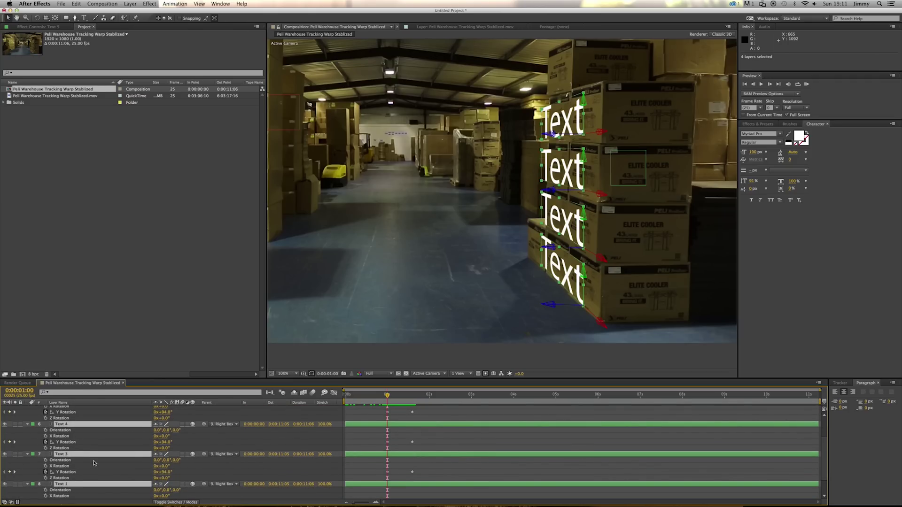
pyautogui.scroll(3, 94, 461)
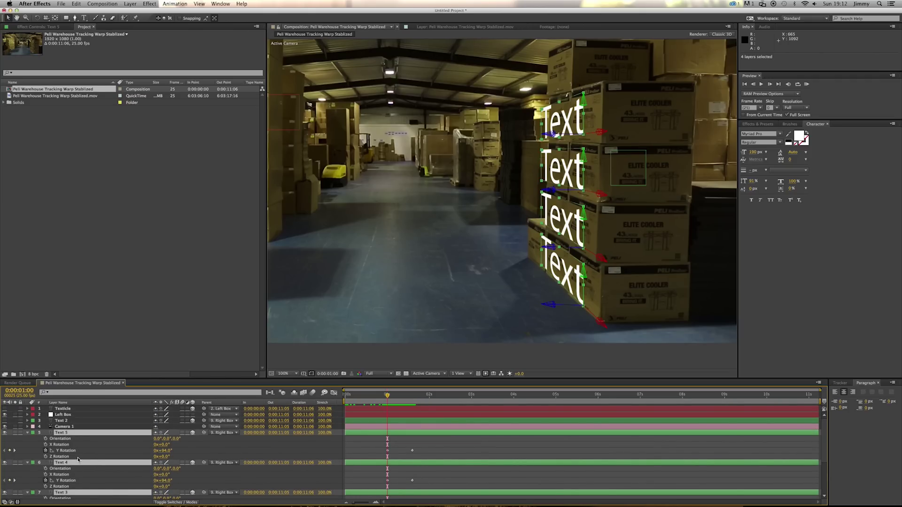
pyautogui.press('t')
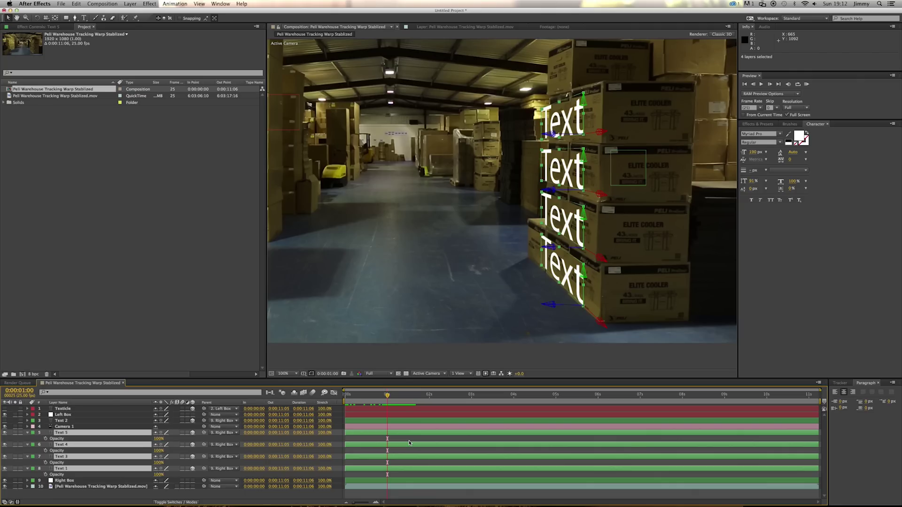
pyautogui.hotkey('shift', 'r')
pyautogui.scroll(-4, 378, 441)
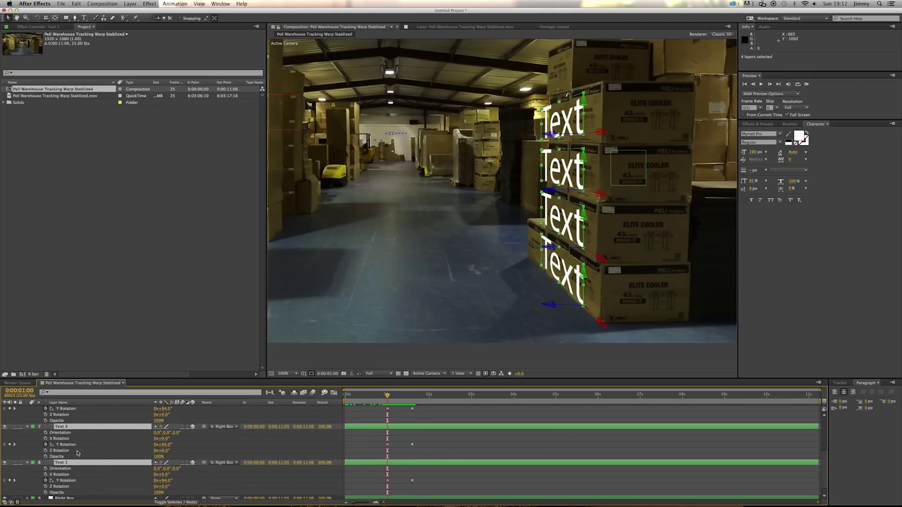
pyautogui.scroll(4, 242, 452)
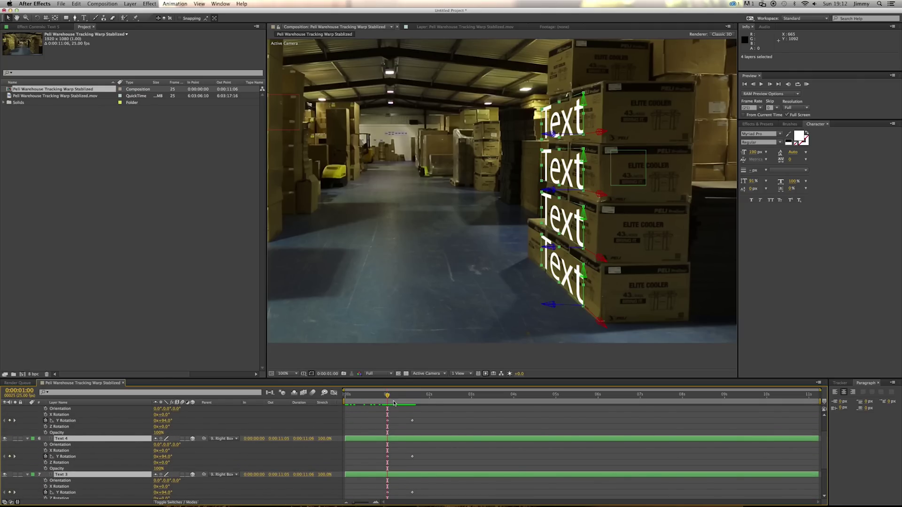
# Step: Keyframe the four text layers' Opacity from 0% at 0:00:01:00 to 100% at 0:00:01:15, and scrub to check the fade
pyautogui.click(46, 433)
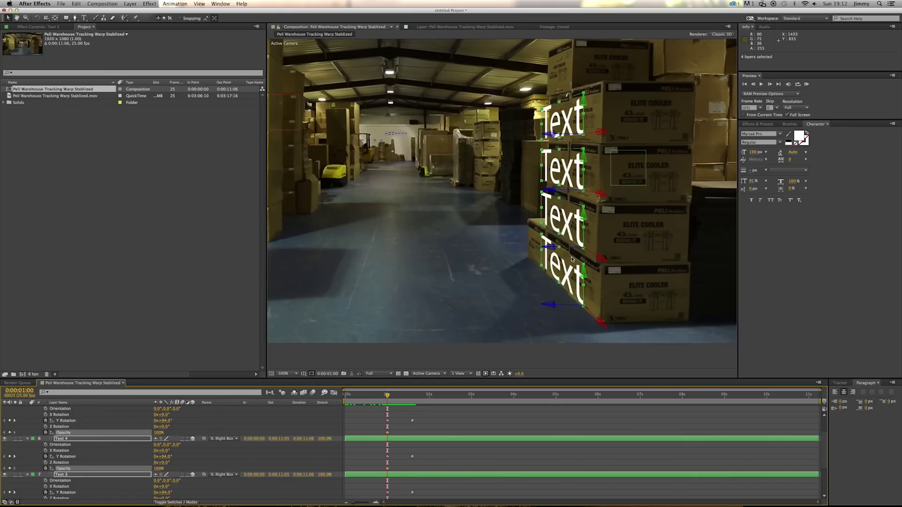
pyautogui.moveTo(159, 432); pyautogui.dragTo(87, 448)
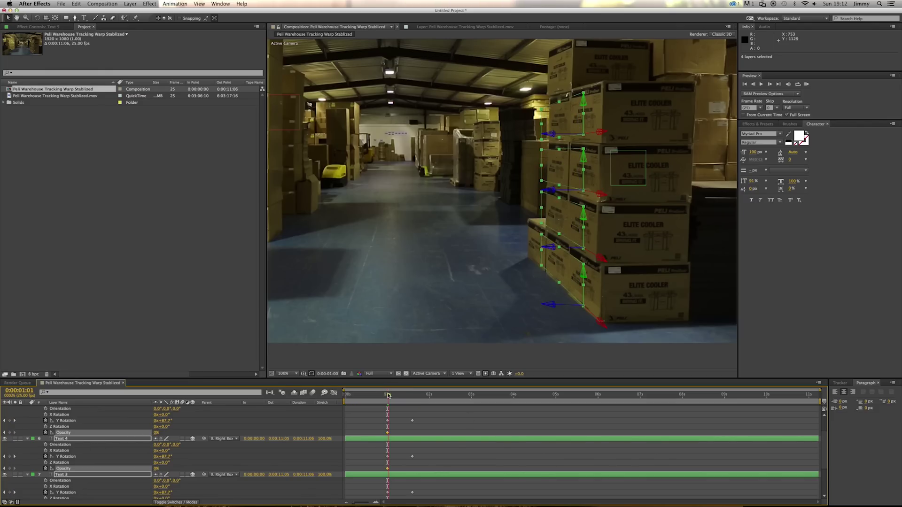
pyautogui.moveTo(388, 396); pyautogui.dragTo(414, 398)
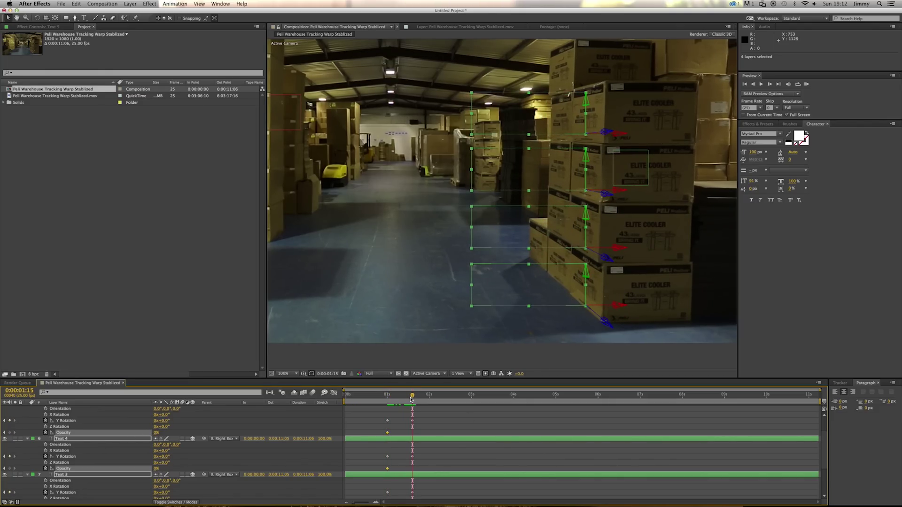
pyautogui.moveTo(157, 433); pyautogui.dragTo(296, 434)
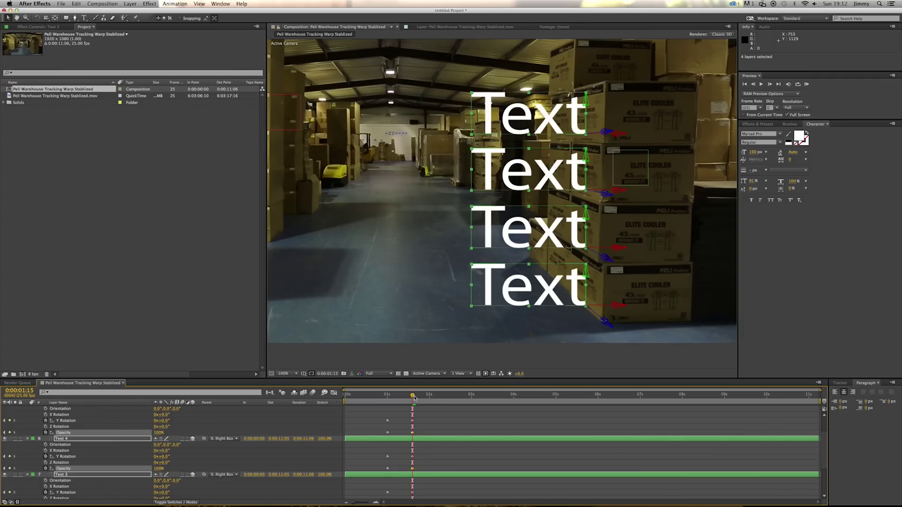
pyautogui.moveTo(414, 398); pyautogui.dragTo(387, 398)
pyautogui.click(446, 422)
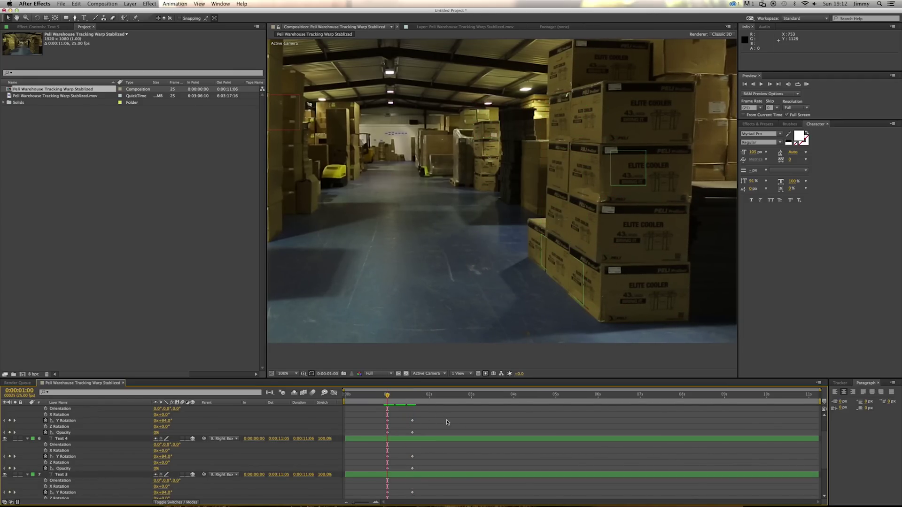
# Step: Switch to Finder, preview the finished movie Peli Warehouse Tracking Warp Stablized 2_2.mov, and return to After Effects
pyautogui.press('super+Tab')
pyautogui.press('space')
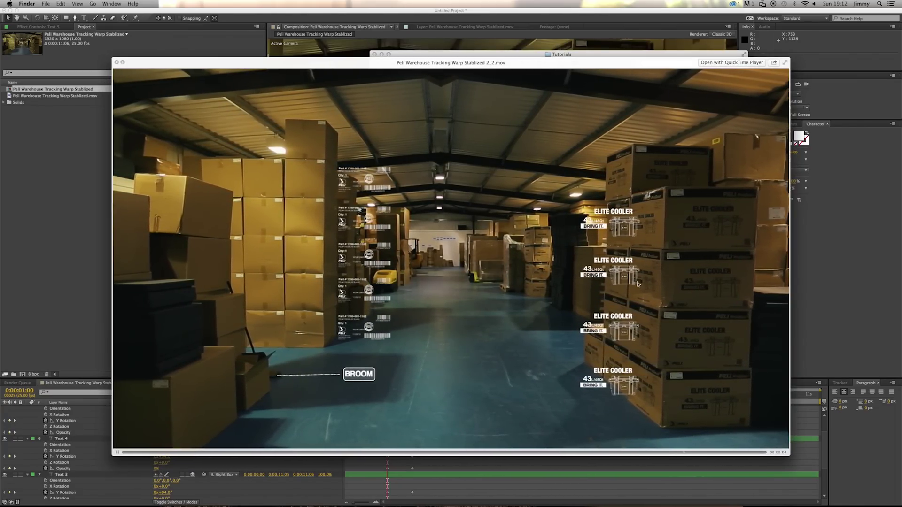
pyautogui.press('space')
pyautogui.press('super+Tab')
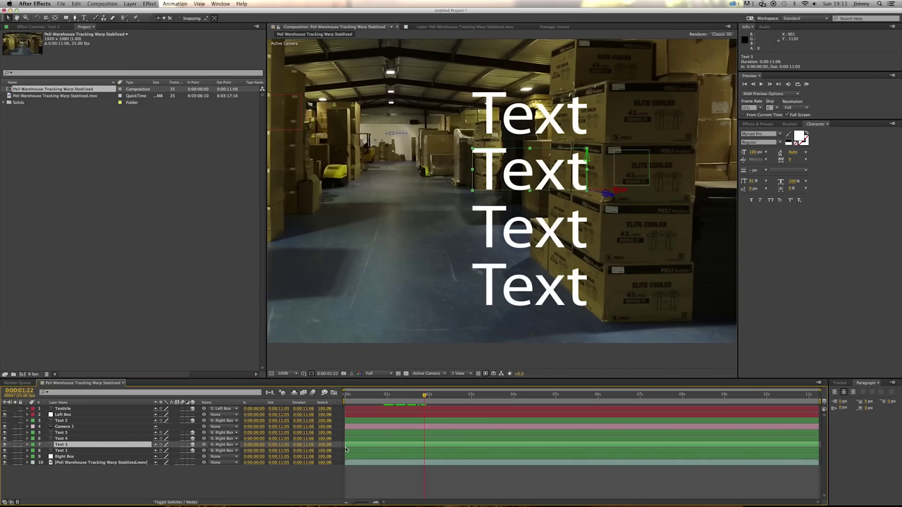
# Step: Identify each text layer in the composition and reorder them as Text 1, Text 3, Text 4, Text 5 to match the boxes from top to bottom
pyautogui.click(531, 115)
pyautogui.click(534, 178)
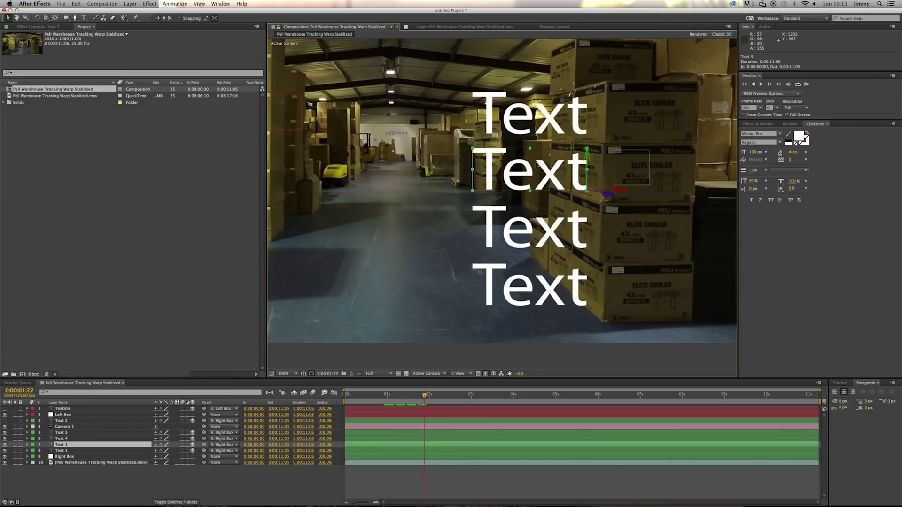
pyautogui.click(536, 216)
pyautogui.click(554, 298)
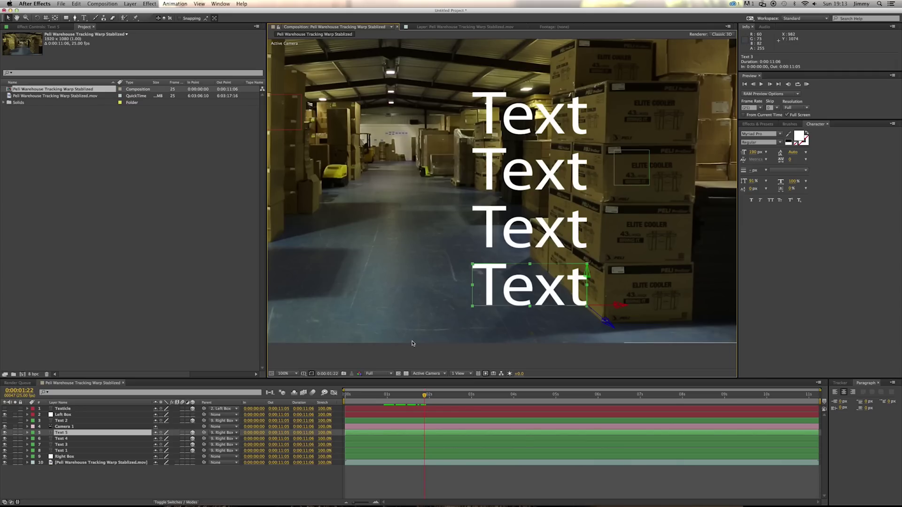
pyautogui.moveTo(64, 436)
pyautogui.mouseDown()
pyautogui.moveTo(69, 455)
pyautogui.moveTo(64, 445)
pyautogui.mouseUp()
pyautogui.click(68, 435)
pyautogui.click(67, 435)
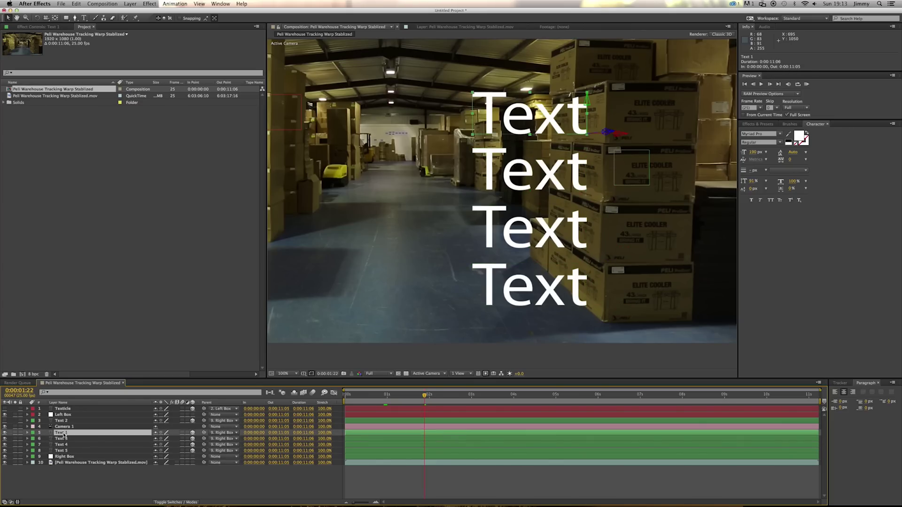
# Step: Stagger the text layers by starting Text 3 at 0:00:00:06, Text 4 at 0:00:00:13 and Text 5 at 0:00:00:19
pyautogui.click(64, 445)
pyautogui.click(64, 451)
pyautogui.click(63, 432)
pyautogui.moveTo(357, 439); pyautogui.dragTo(387, 453)
pyautogui.click(423, 485)
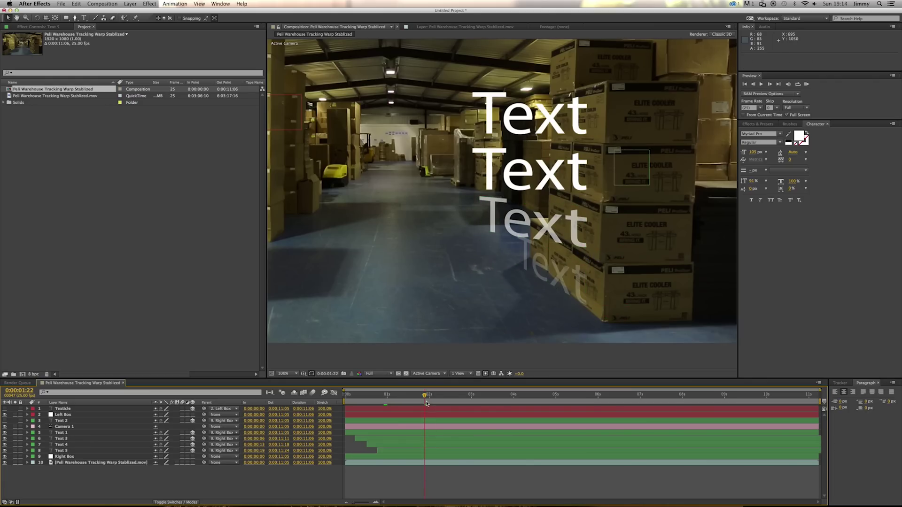
# Step: Play the composition twice from the beginning to check the staggered text animation
pyautogui.press('Home')
pyautogui.press('space')
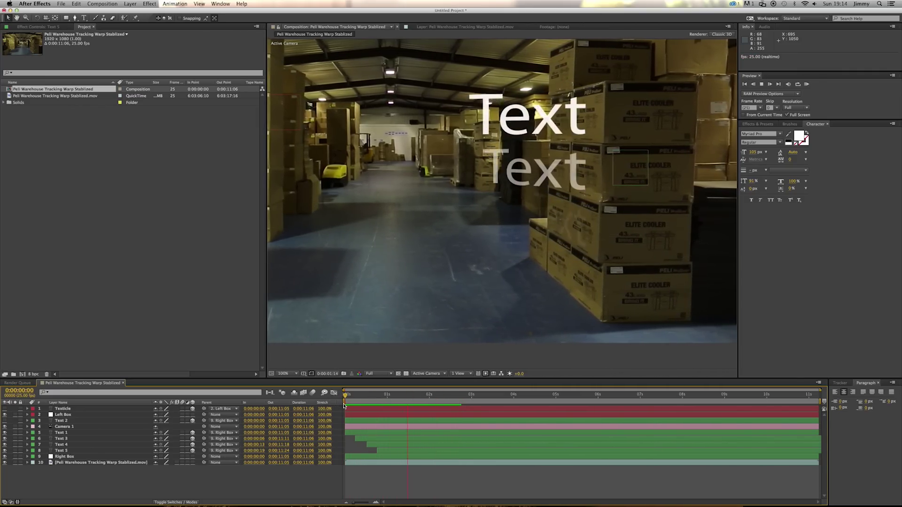
pyautogui.press('space')
pyautogui.moveTo(372, 393); pyautogui.dragTo(345, 398)
pyautogui.press('space')
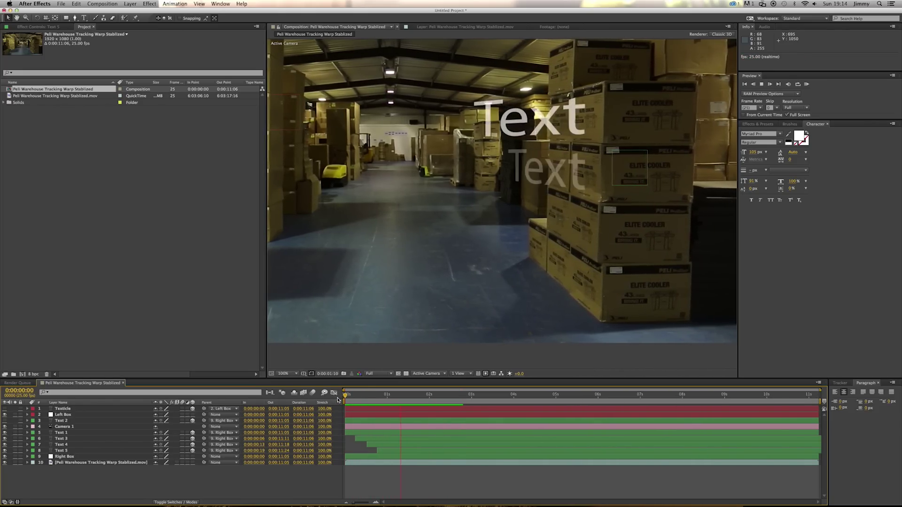
pyautogui.press('space')
# Step: Compare with the finished movie by previewing it again in Finder, and return to the After Effects composition
pyautogui.press('super+Tab')
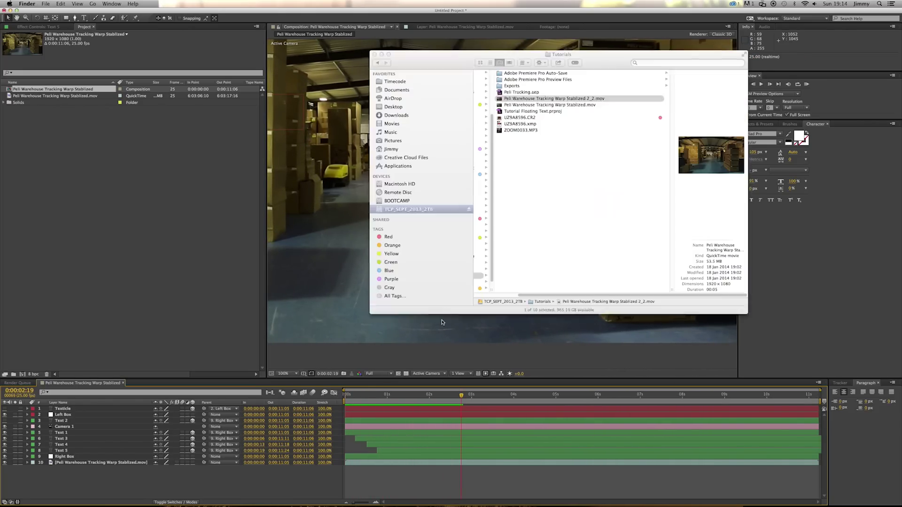
pyautogui.press('space')
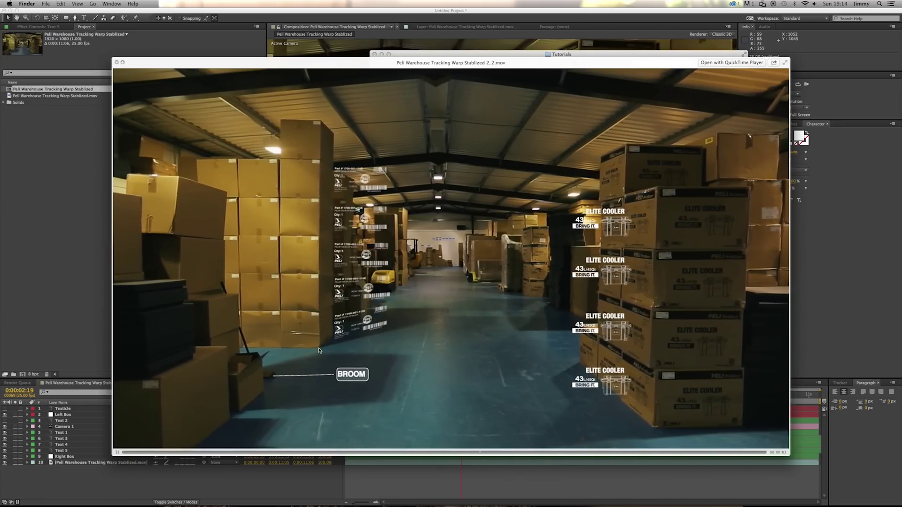
pyautogui.press('space')
pyautogui.press('super+Tab')
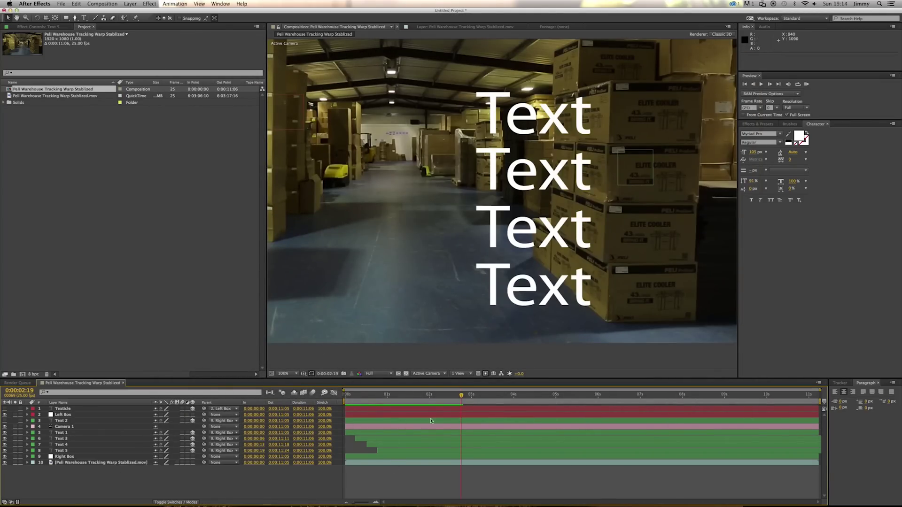
# Step: Reveal the keyframed properties of Text 1, Text 3, Text 4 and Text 5, and move the playhead to 0:00:01:15
pyautogui.click(61, 433)
pyautogui.keyDown('shift'); pyautogui.click(72, 450); pyautogui.keyUp('shift')
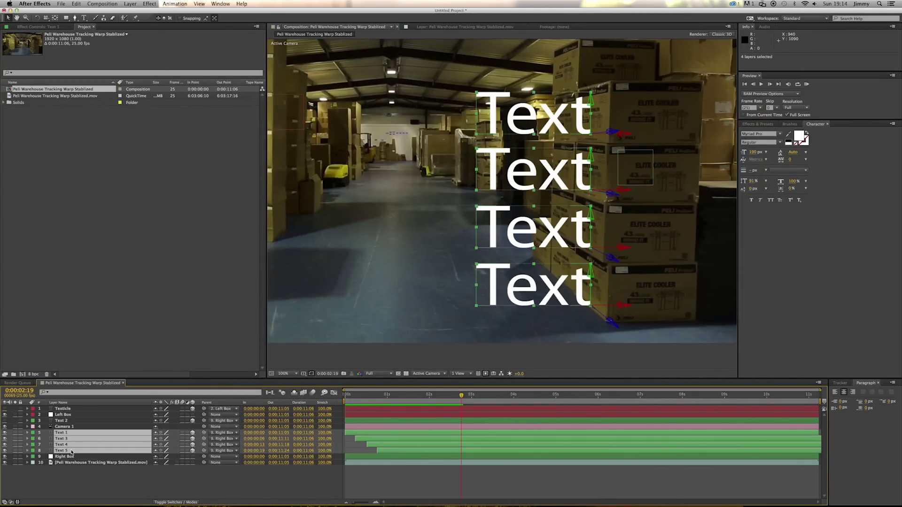
pyautogui.press('u')
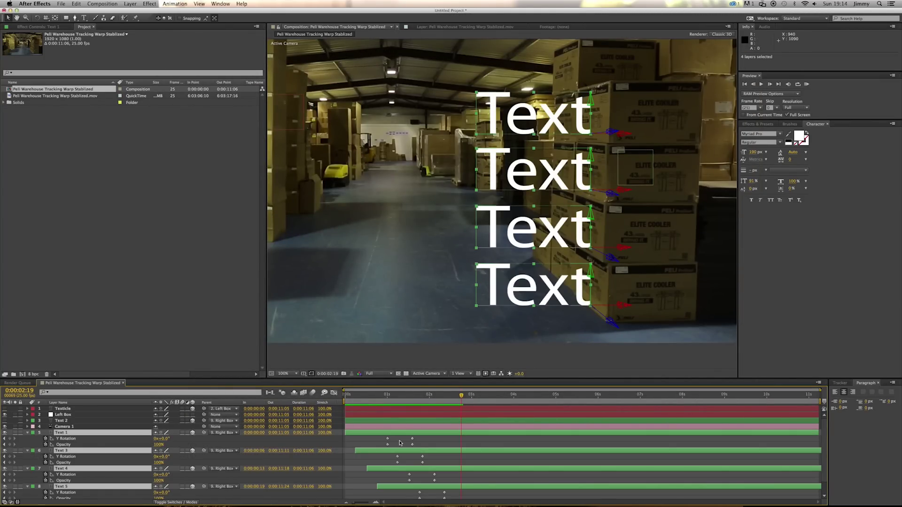
pyautogui.scroll(-2, 400, 443)
pyautogui.click(425, 442)
pyautogui.moveTo(422, 395); pyautogui.dragTo(413, 397)
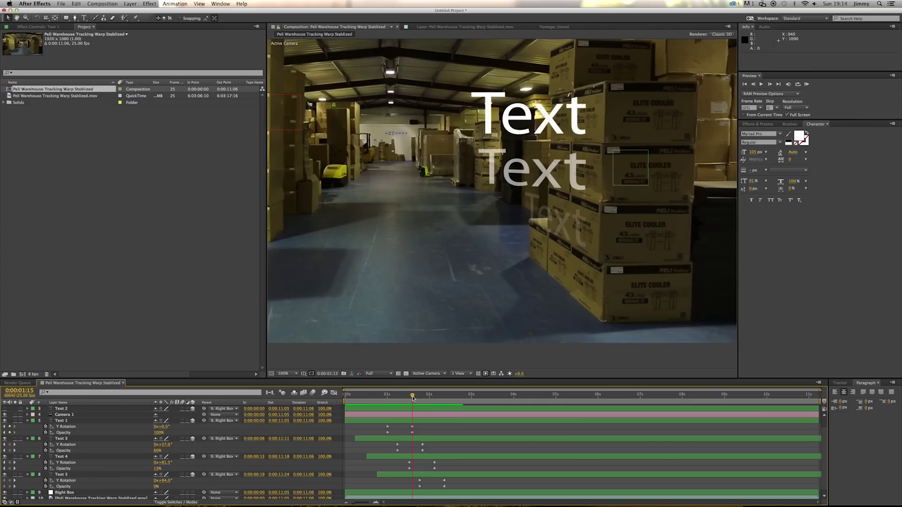
# Step: Try Bezier temporal interpolation on Text 1's Y Rotation keyframe at 0:00:01:15
pyautogui.click(81, 428)
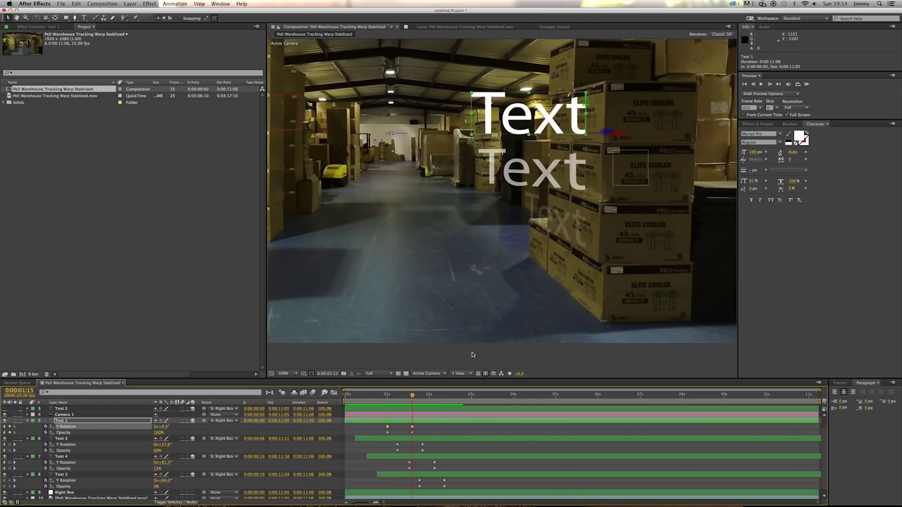
pyautogui.rightClick(412, 426)
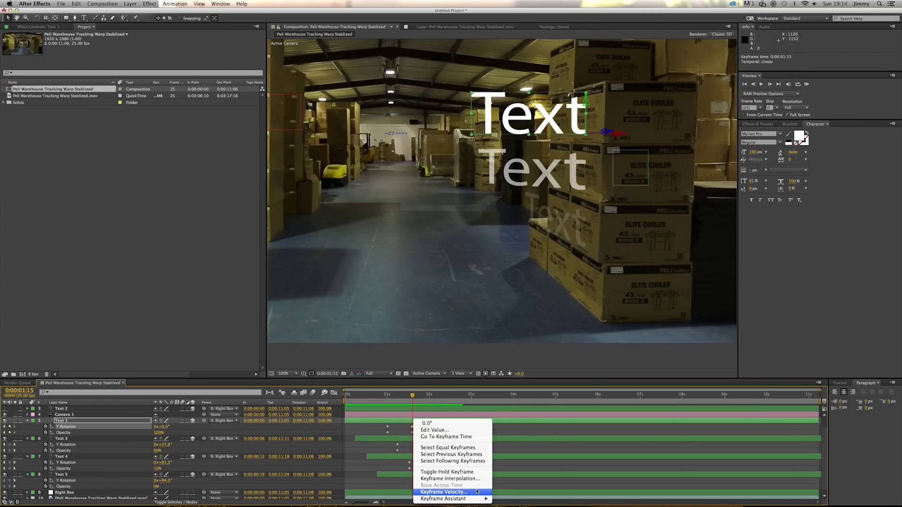
pyautogui.click(463, 479)
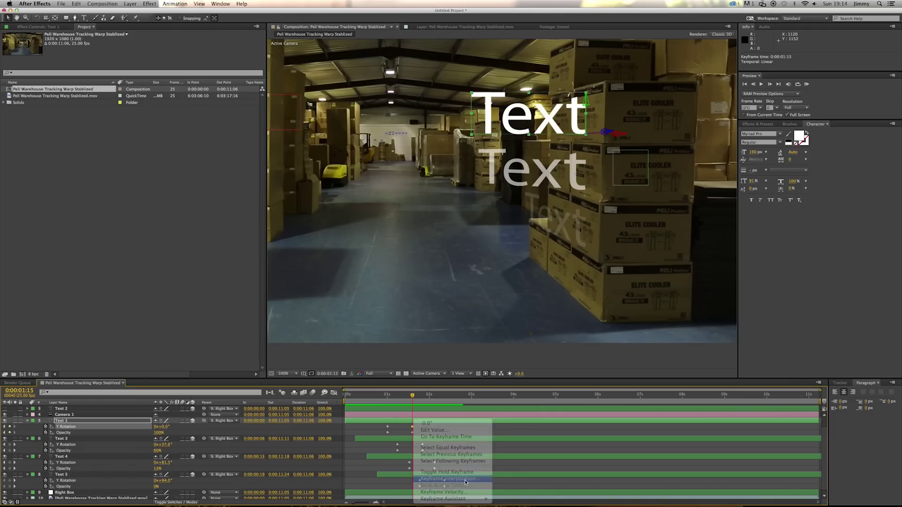
pyautogui.click(476, 229)
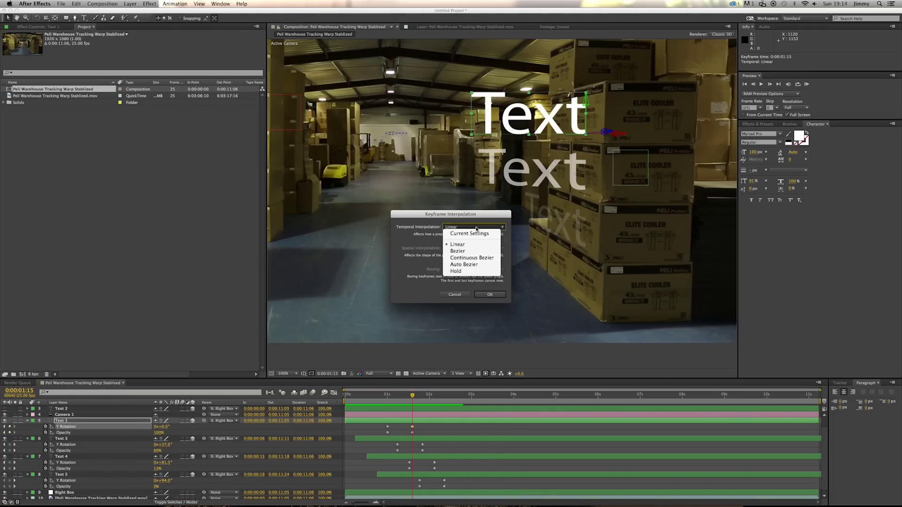
pyautogui.click(475, 252)
pyautogui.click(490, 294)
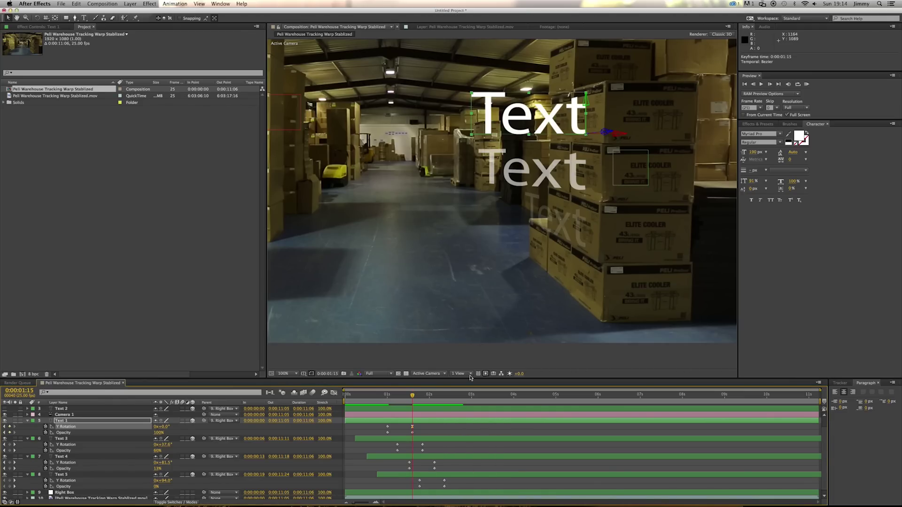
# Step: Preview the text swing from about 0:00:00:24 and step through the frames around Text 1's final rotation keyframe
pyautogui.moveTo(413, 396); pyautogui.dragTo(386, 401)
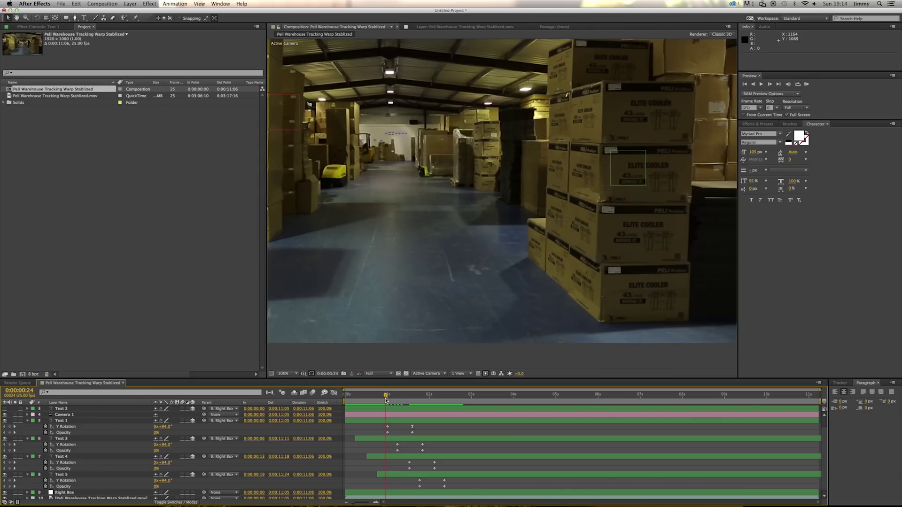
pyautogui.press('KP_0')
pyautogui.click(406, 400)
pyautogui.press('pagedown')
pyautogui.press('pagedown')
pyautogui.press('pagedown')
pyautogui.press('pagedown')
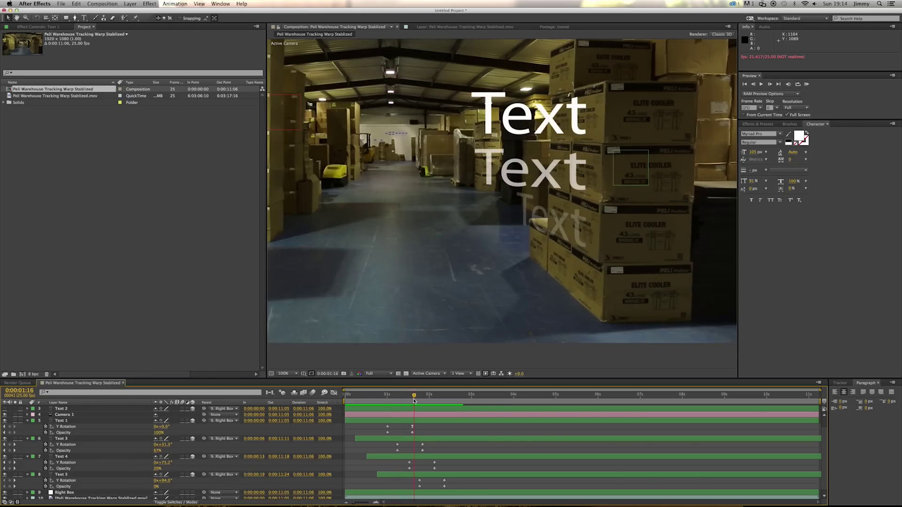
# Step: Try easing Text 1's Y Rotation into its last keyframe with a longer Bezier handle in the Graph Editor, and preview the swing
pyautogui.click(108, 429)
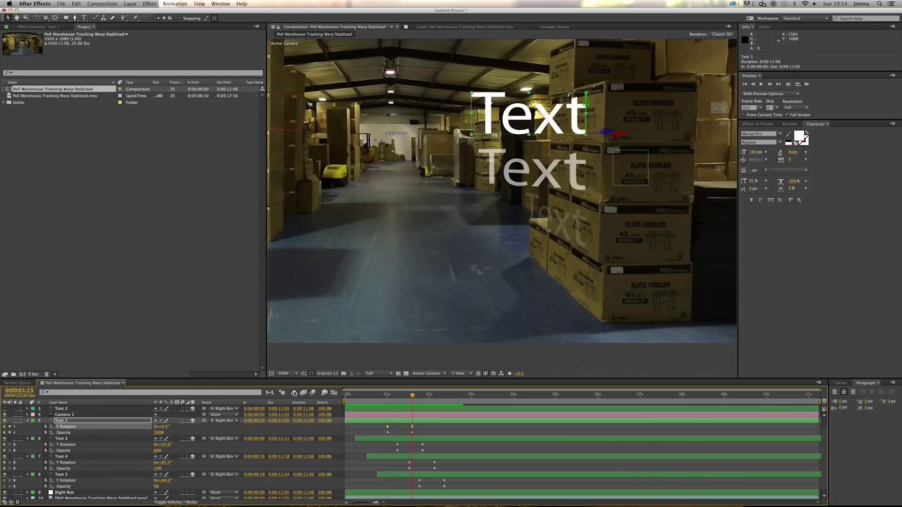
pyautogui.click(333, 393)
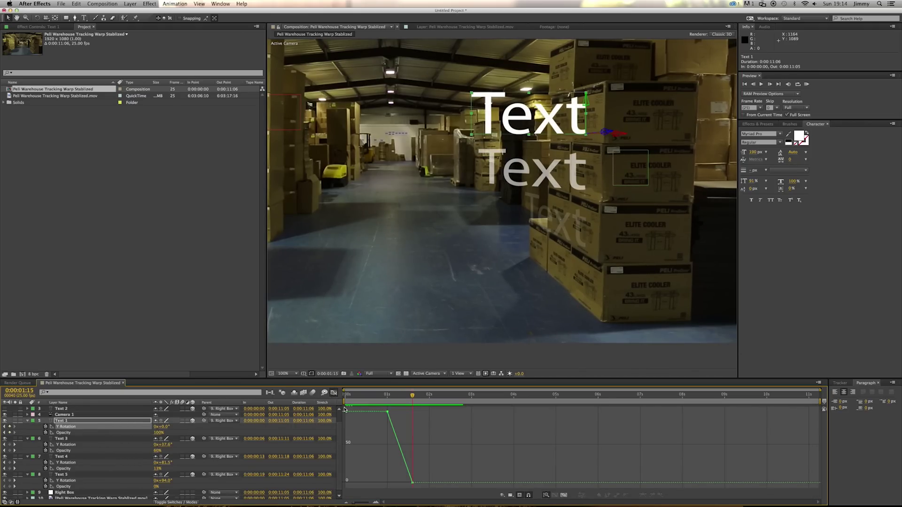
pyautogui.click(412, 482)
pyautogui.moveTo(406, 473); pyautogui.dragTo(392, 479)
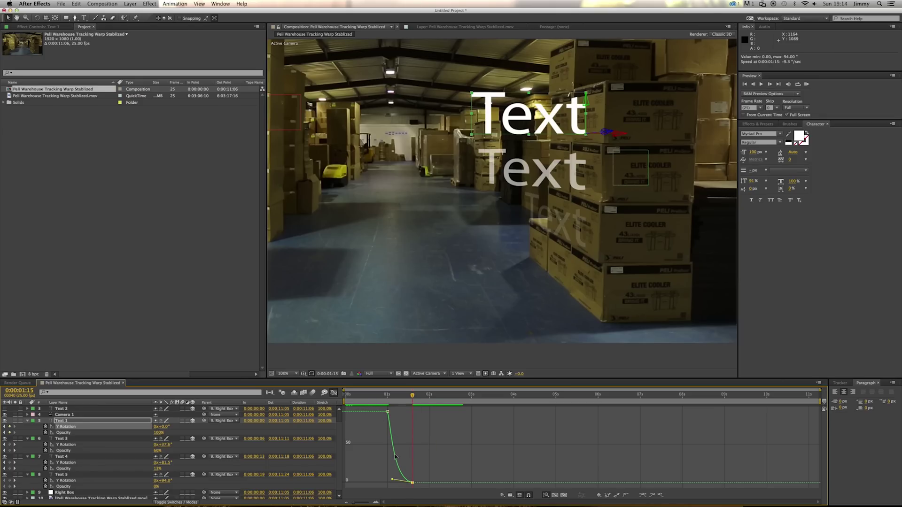
pyautogui.click(334, 393)
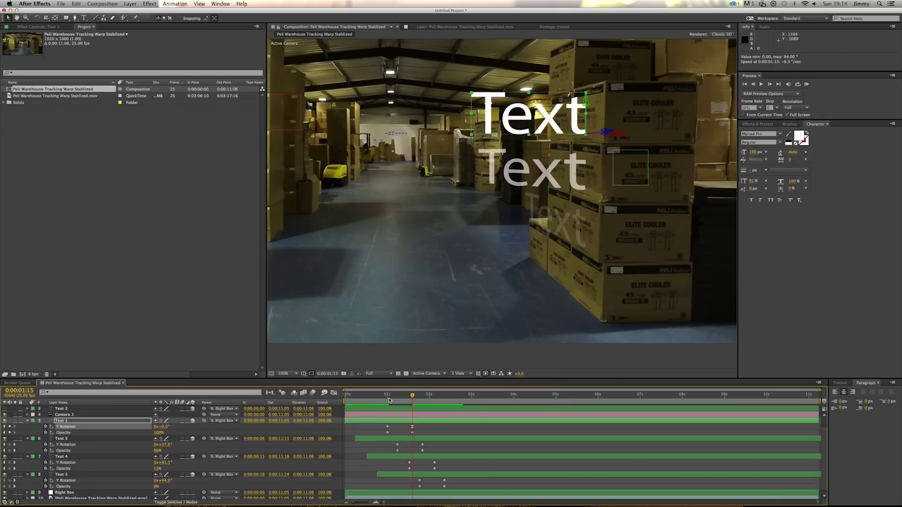
pyautogui.press('KP_0')
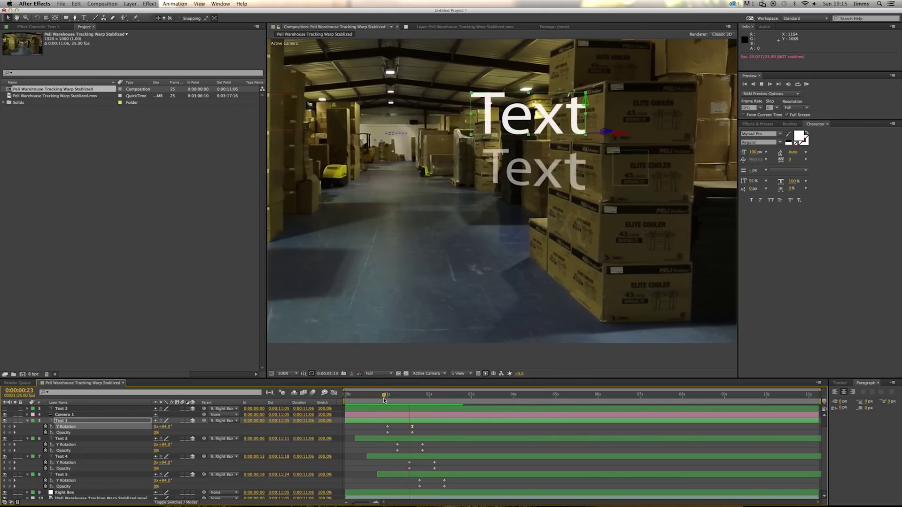
pyautogui.click(418, 428)
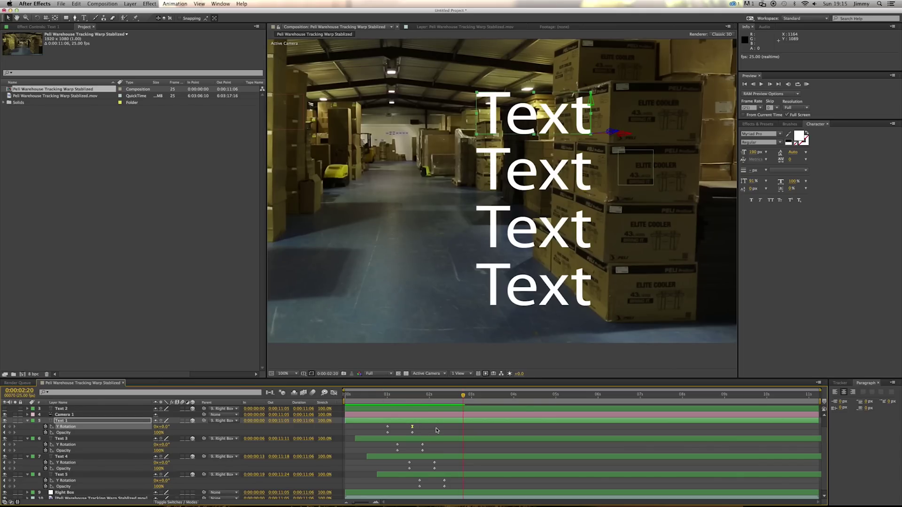
# Step: Undo the ease adjustment and Bezier interpolation on Text 1's Y Rotation, and check its curve in the Graph Editor
pyautogui.press('super+z')
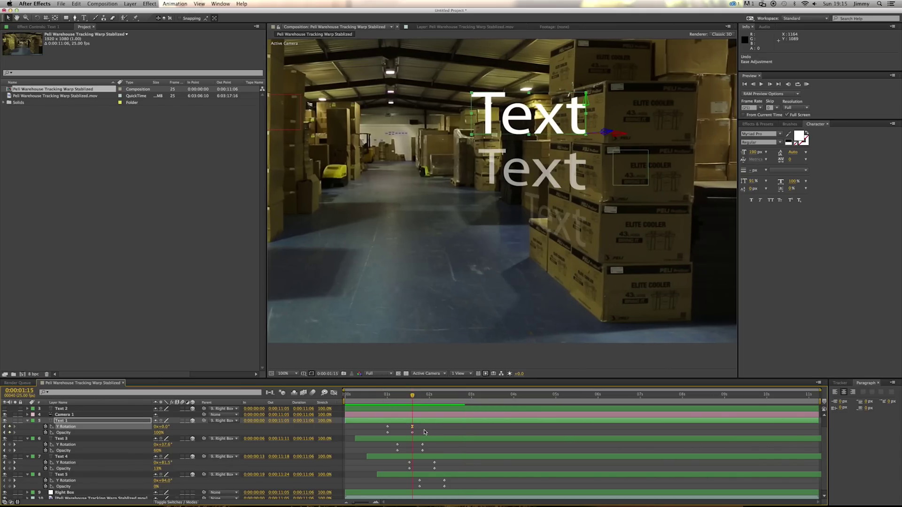
pyautogui.click(419, 432)
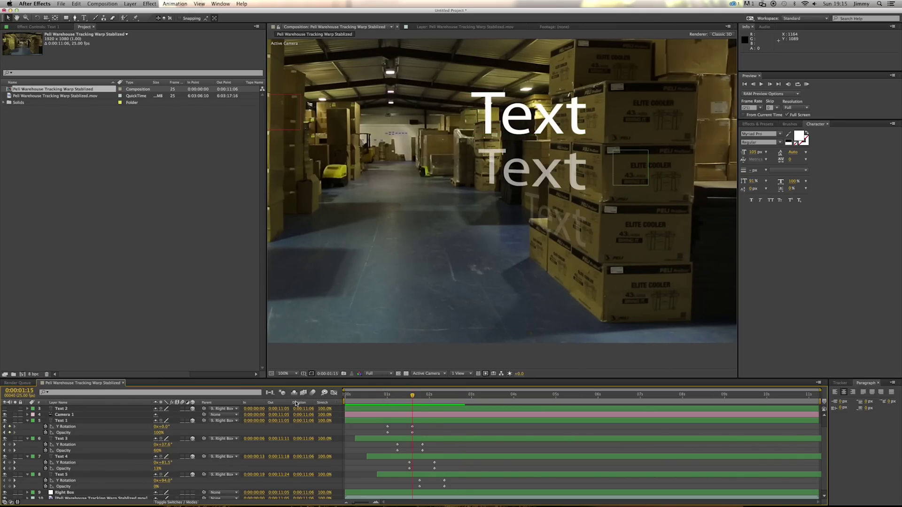
pyautogui.click(71, 426)
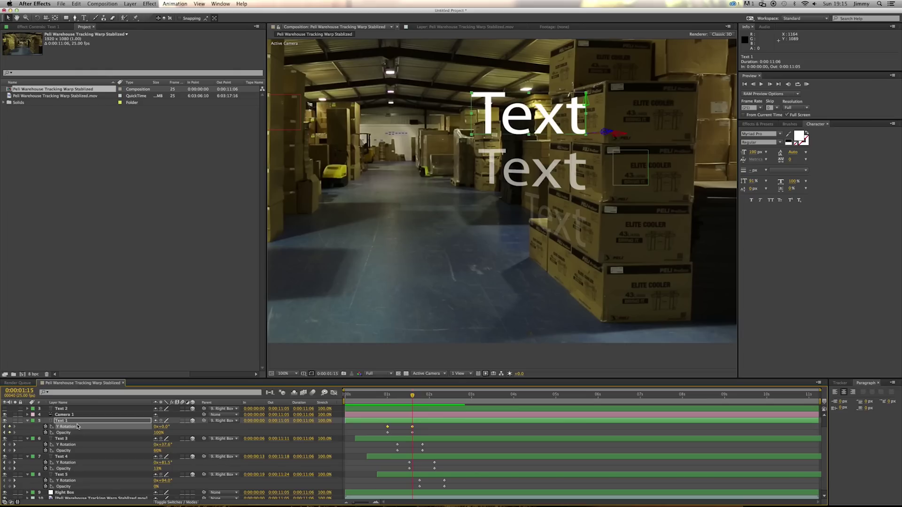
pyautogui.click(334, 393)
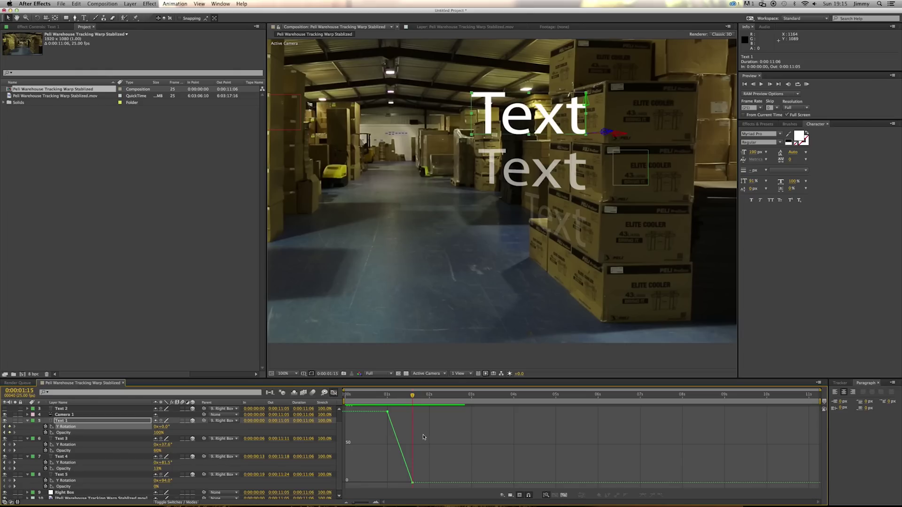
pyautogui.click(334, 393)
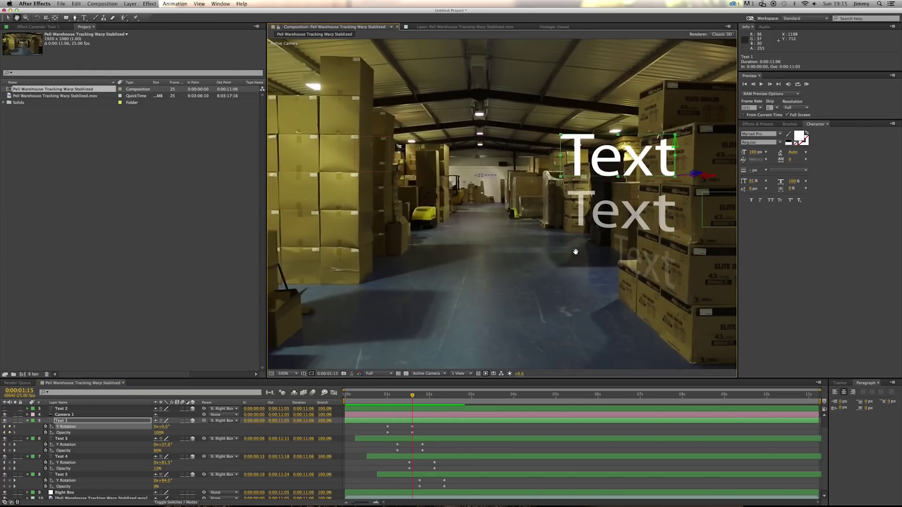
# Step: Inspect the composition maximized and at 50% zoom, and scrub to 0:00:02:12 to review the text animation
pyautogui.press('`')
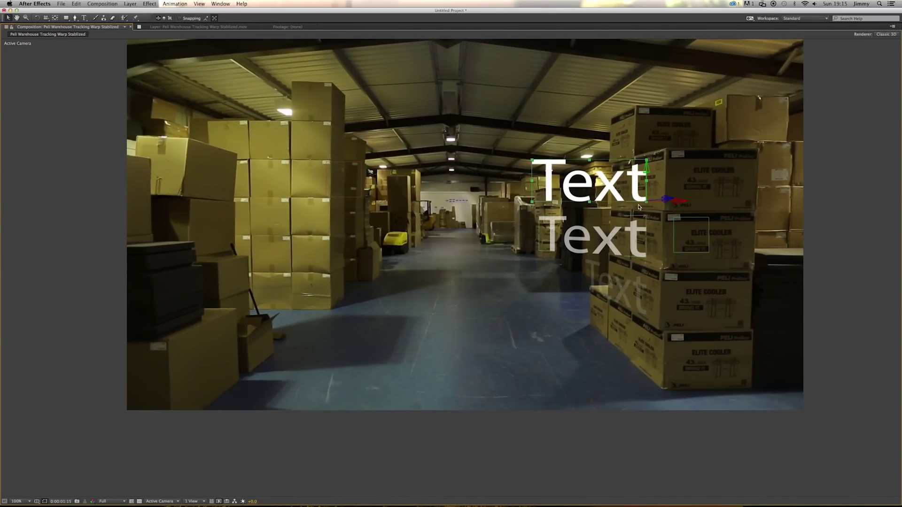
pyautogui.press('`')
pyautogui.press('`')
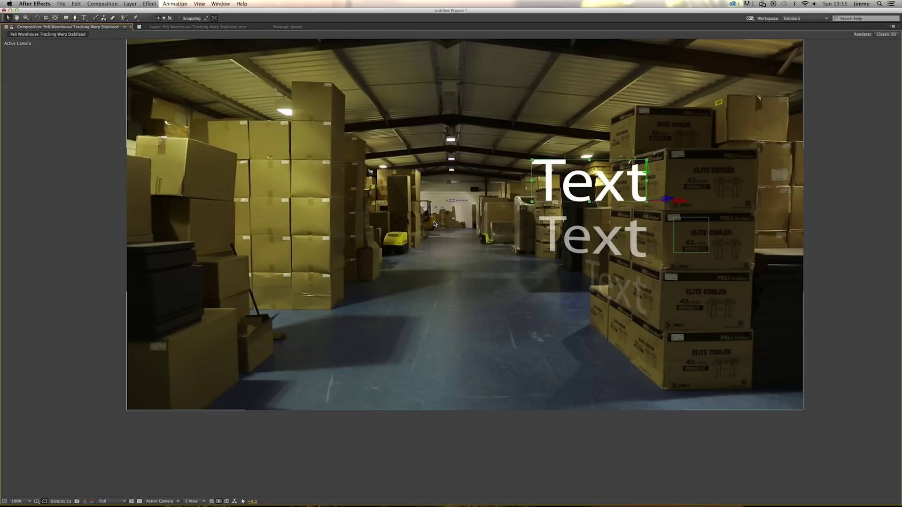
pyautogui.press('`')
pyautogui.press(',')
pyautogui.press(',')
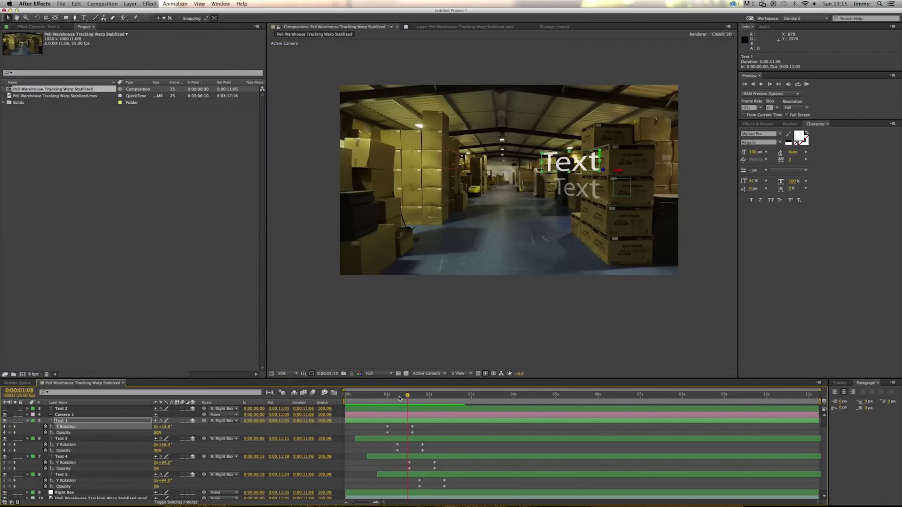
pyautogui.moveTo(400, 398); pyautogui.dragTo(406, 400)
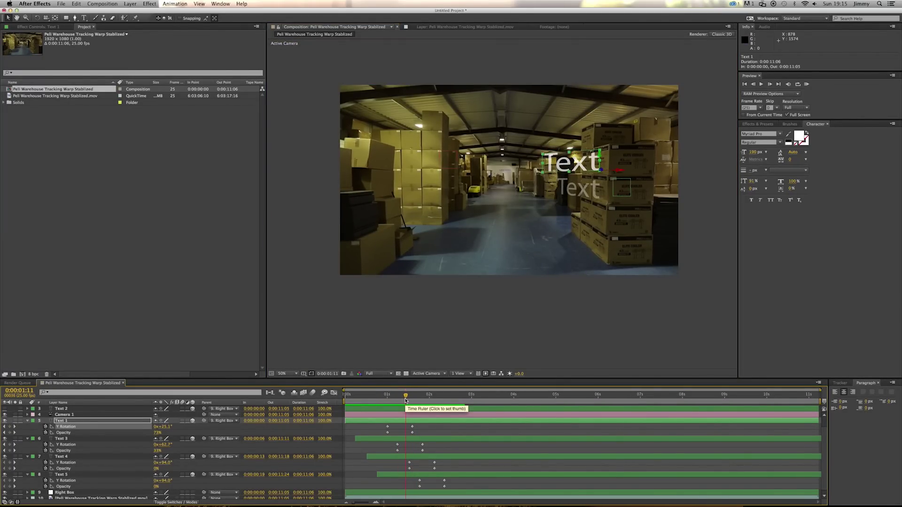
pyautogui.moveTo(406, 400); pyautogui.dragTo(449, 398)
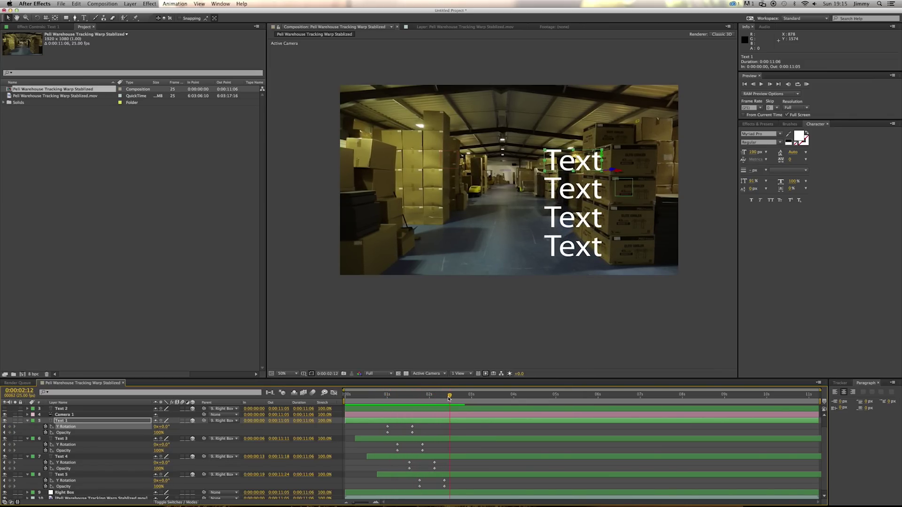
pyautogui.click(484, 428)
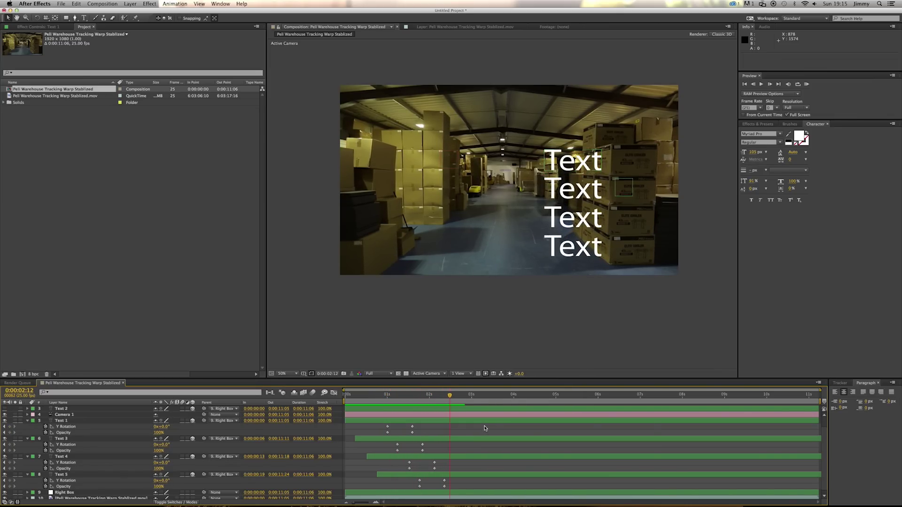